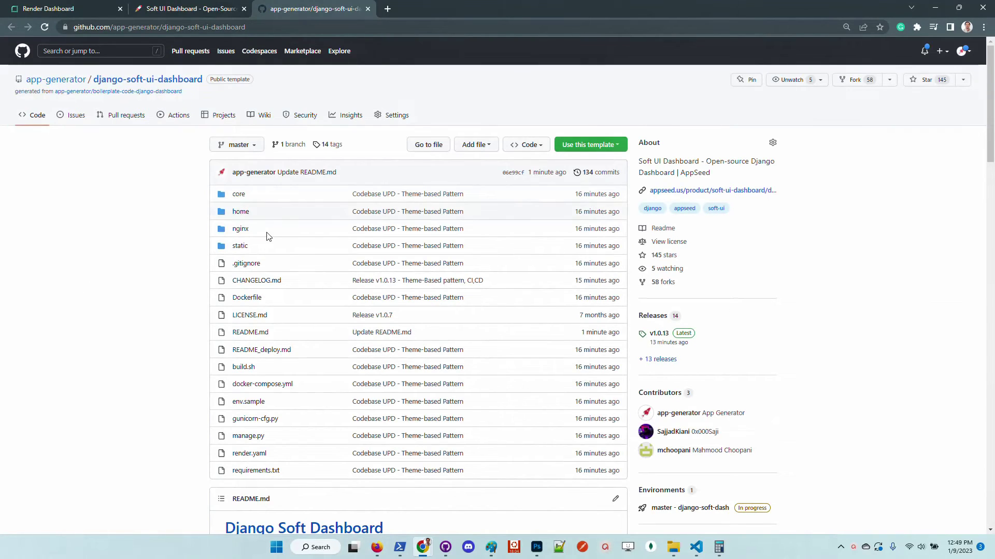
Scroll to the README Features list and highlight the Theme feature line
scroll(71, 313, "down", 3)
scroll(77, 305, "down", 4)
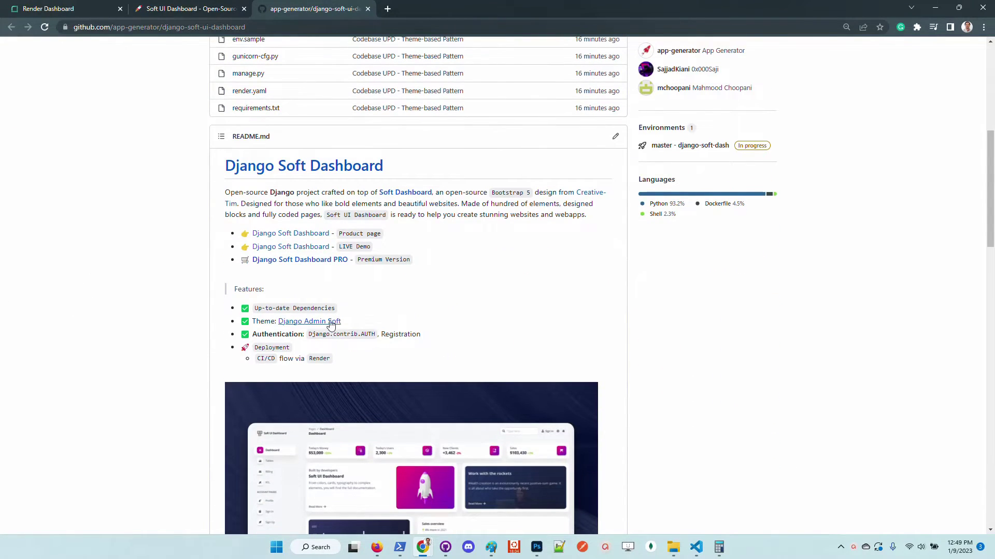
double_click(264, 322)
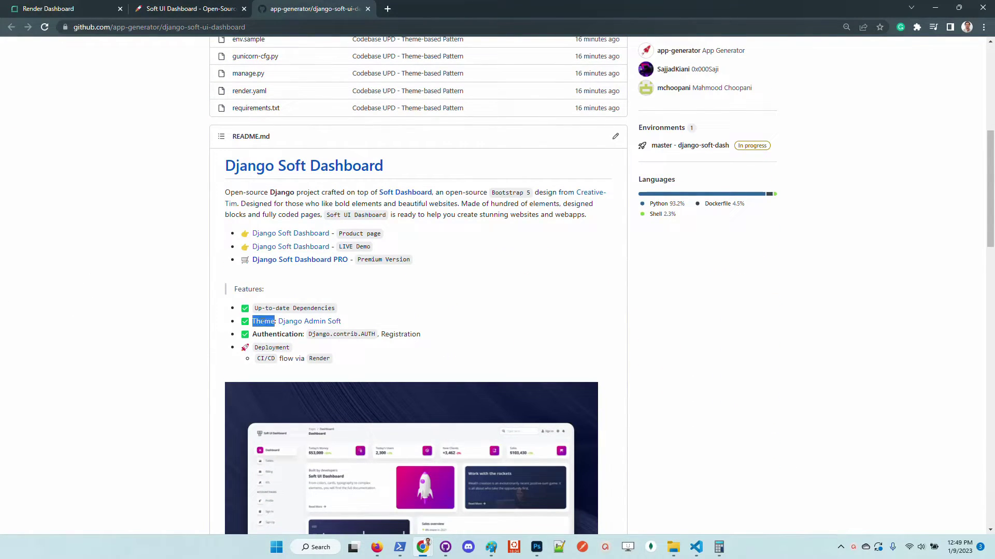
Open the Django Admin Soft repository in a new tab and switch to it
right_click(314, 326)
left_click(347, 335)
left_click(427, 17)
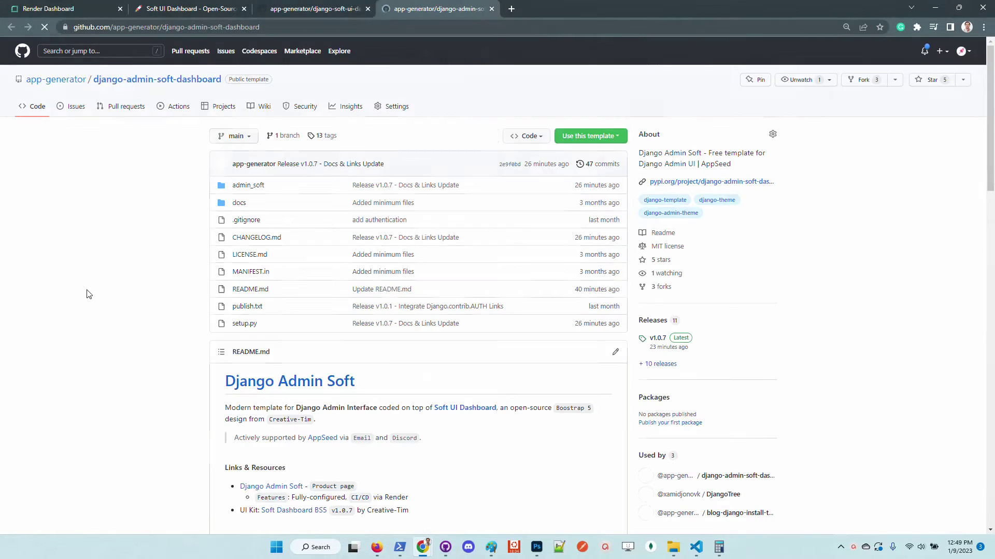
Browse the theme's README and open its PyPI package page from the About section
scroll(36, 355, "down", 3)
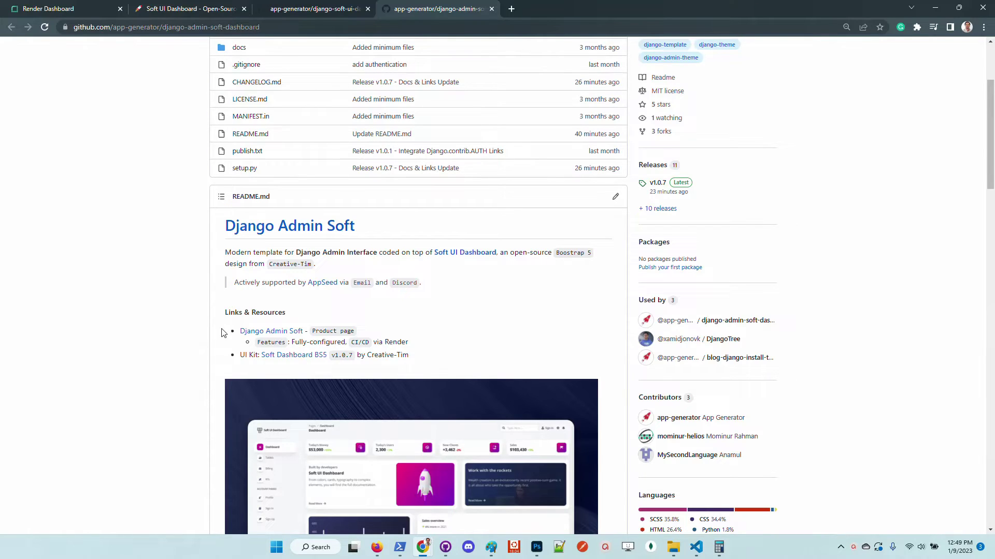
scroll(104, 384, "down", 10)
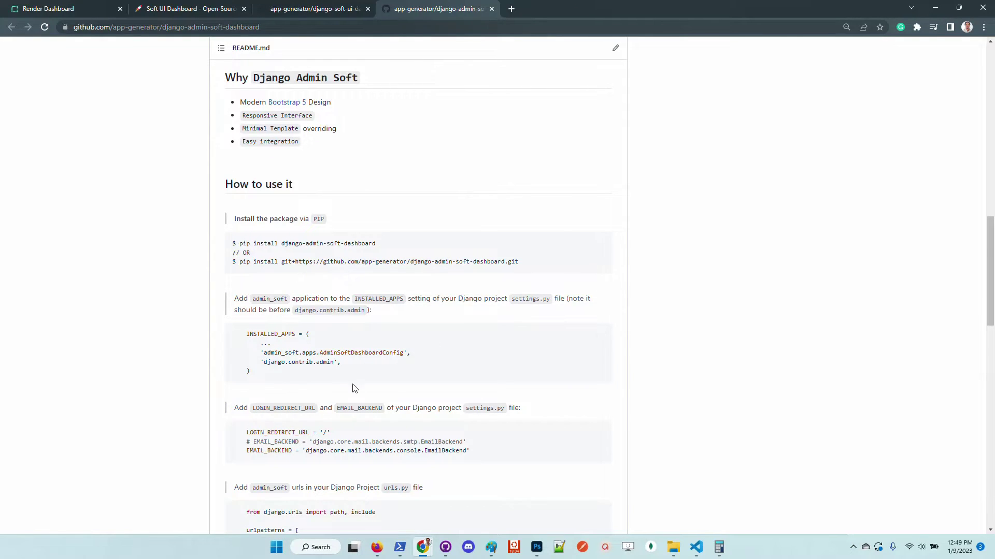
scroll(354, 389, "down", 3)
scroll(404, 409, "down", 4)
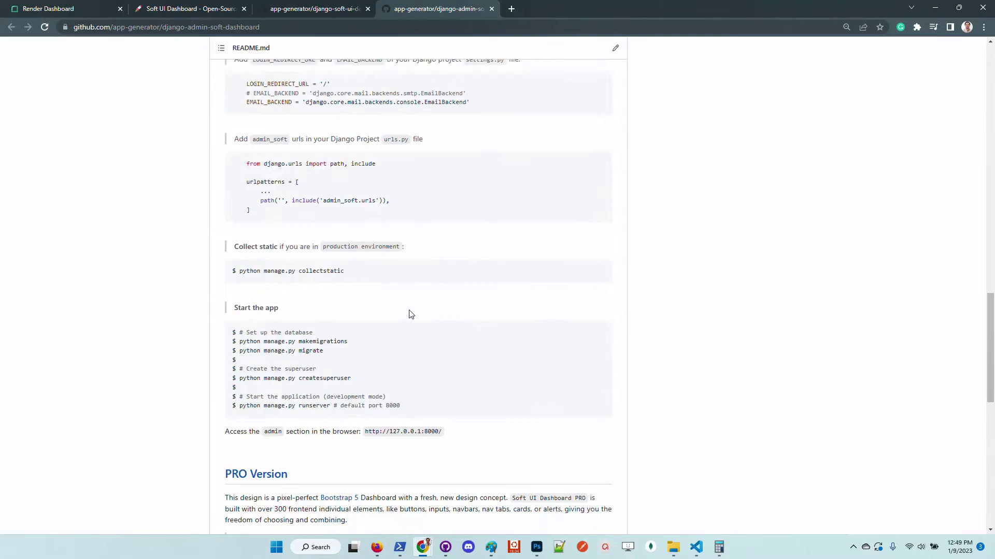
scroll(445, 331, "up", 10)
scroll(453, 337, "up", 15)
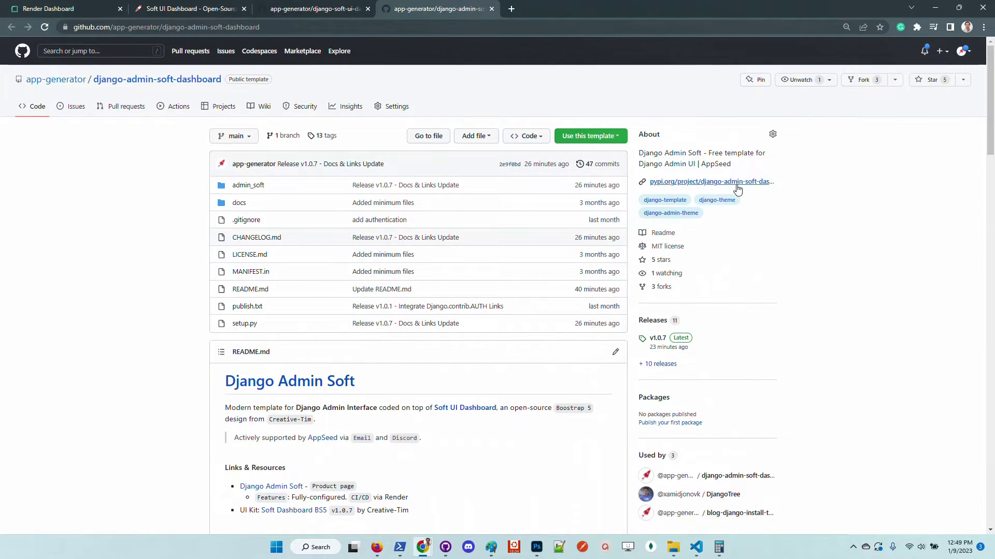
left_click(740, 184)
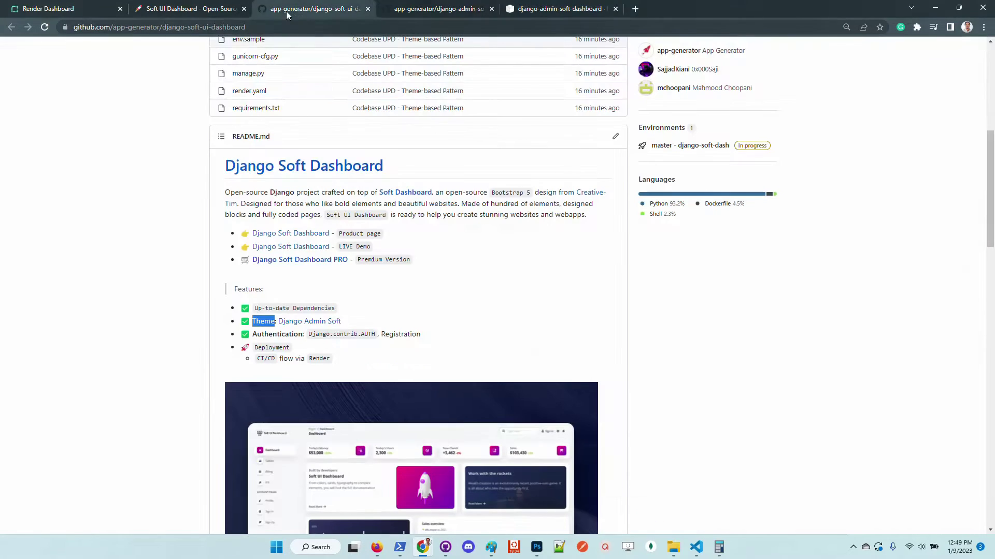
left_click(259, 9)
left_click(124, 258)
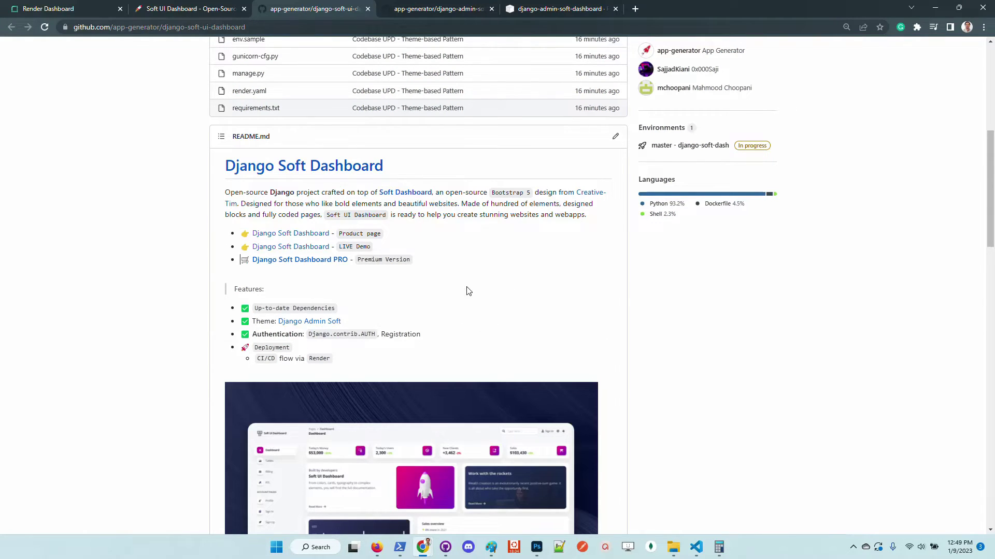
left_click(433, 10)
left_click(323, 14)
double_click(320, 359)
scroll(77, 319, "up", 7)
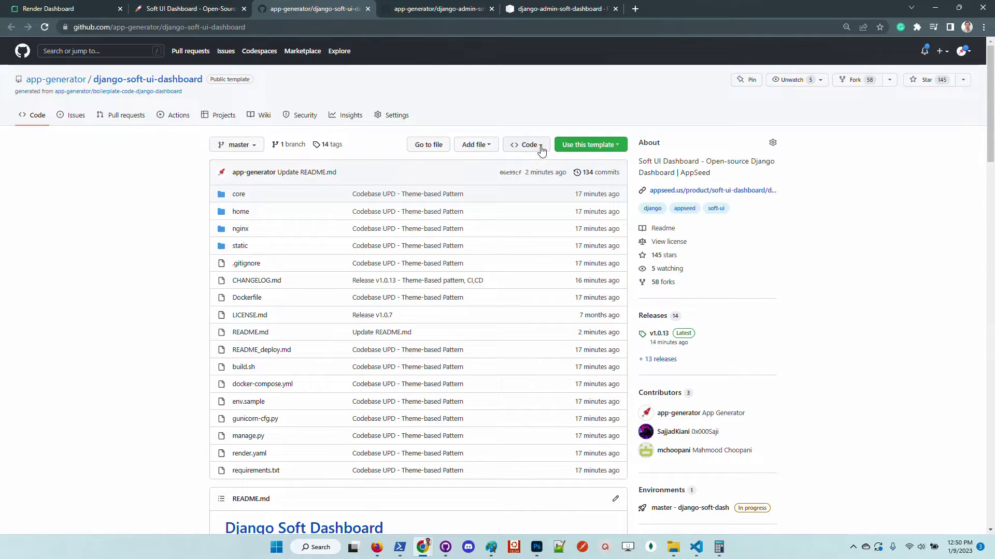
Create django-soft-dashboard-live from the template, reusing the template name with '-live' appended
left_click(589, 145)
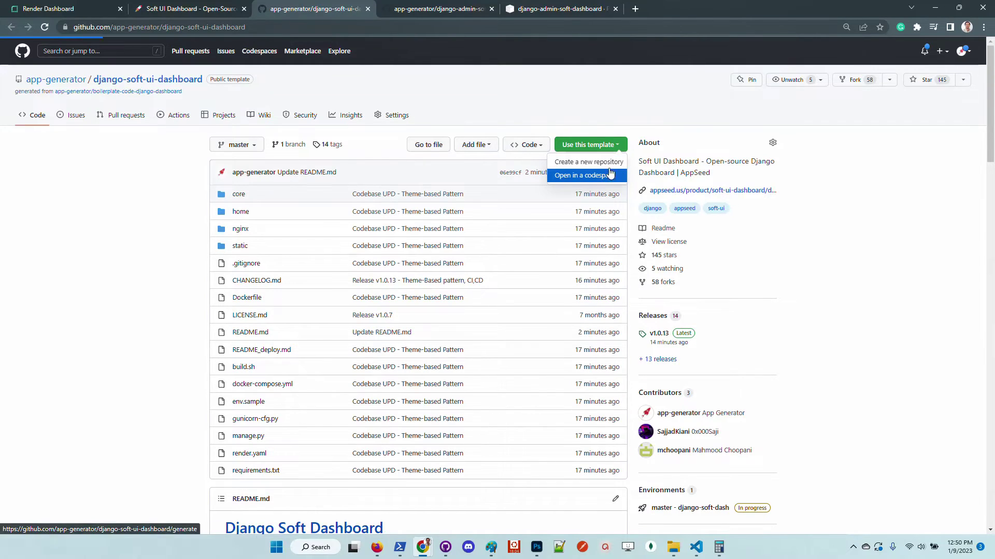
left_click(590, 162)
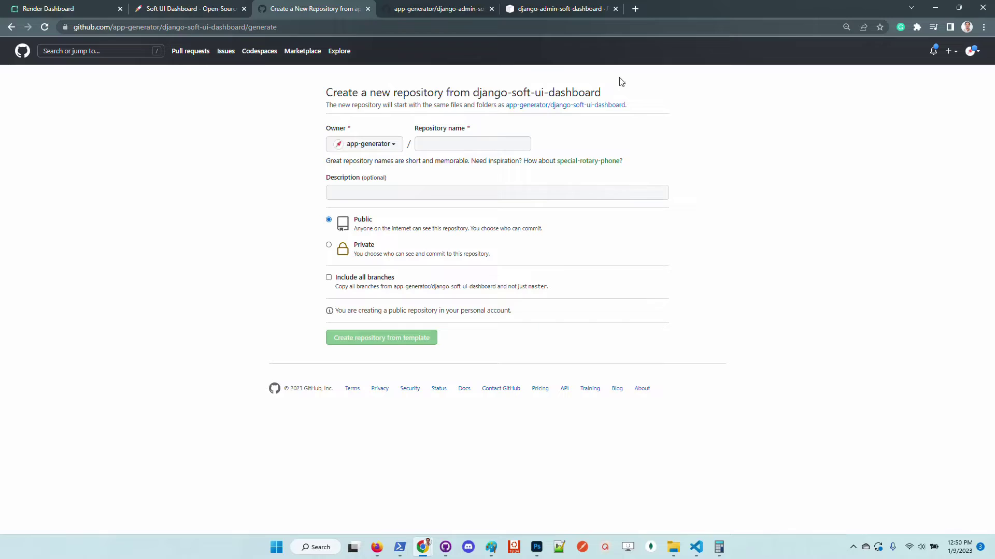
left_click_drag(603, 96, 474, 92)
key("ctrl+c")
left_click(460, 139)
key("ctrl+v")
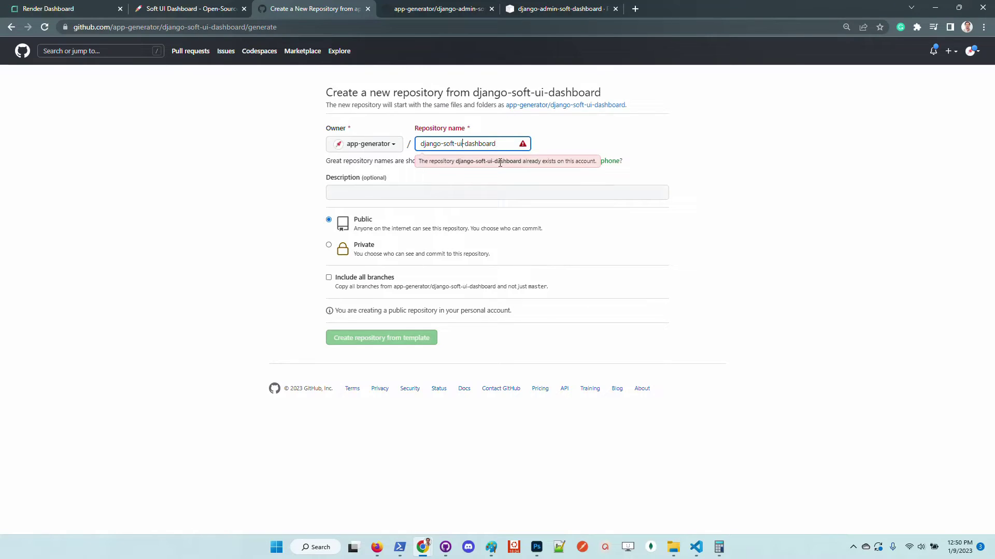
key("BackSpace")
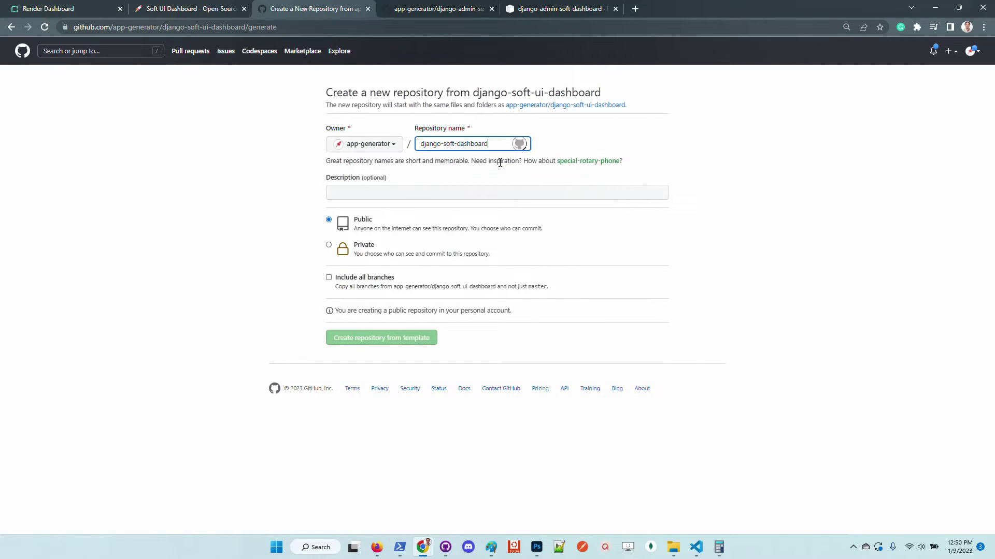
type("-live")
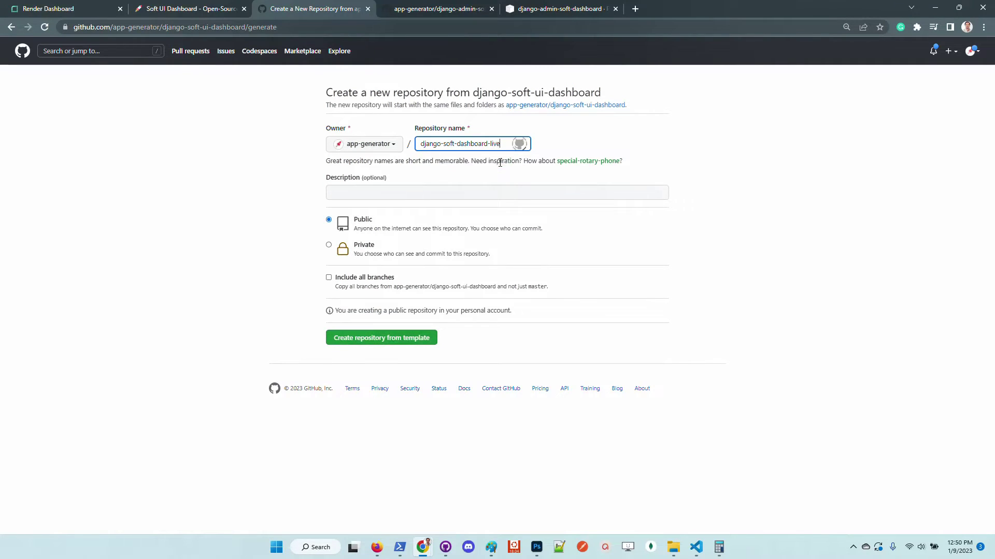
left_click(389, 339)
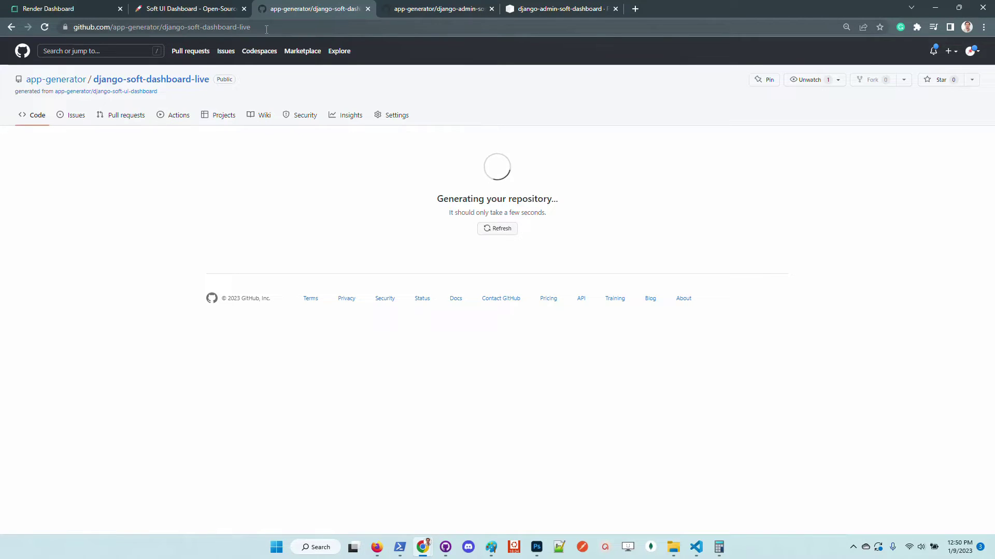
Copy the new repository name from the address bar and open render.yaml
left_click_drag(262, 27, 165, 27)
key("ctrl+c")
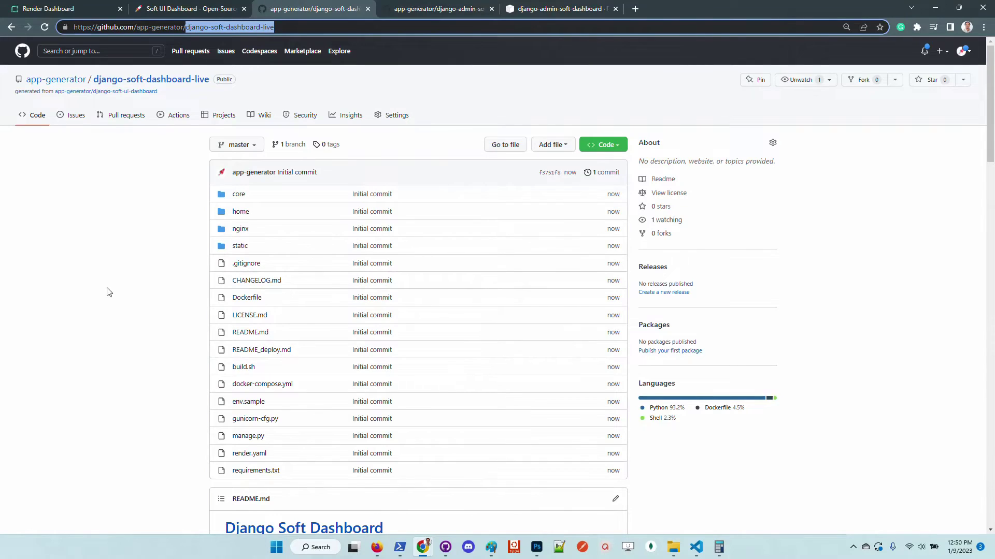
scroll(108, 285, "down", 4)
scroll(116, 286, "up", 2)
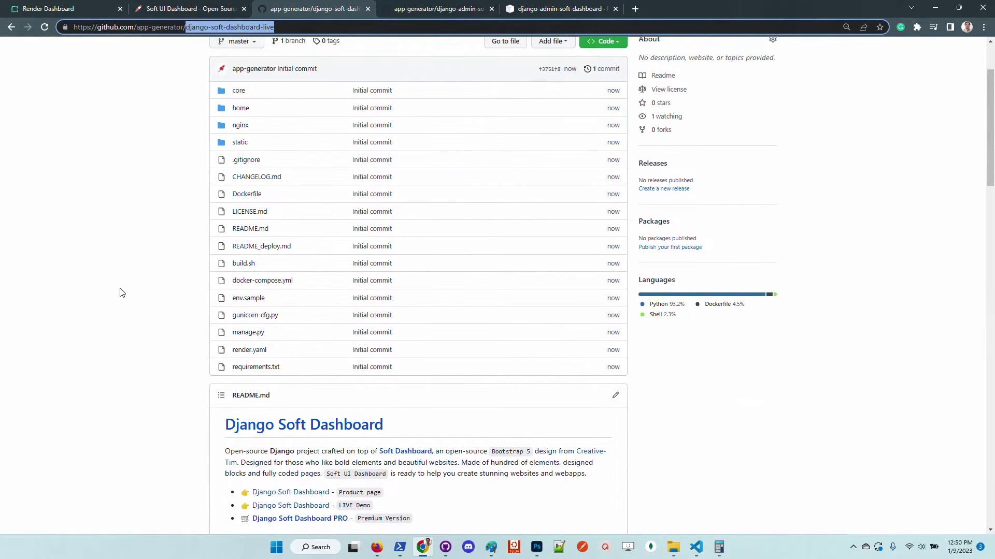
left_click(250, 350)
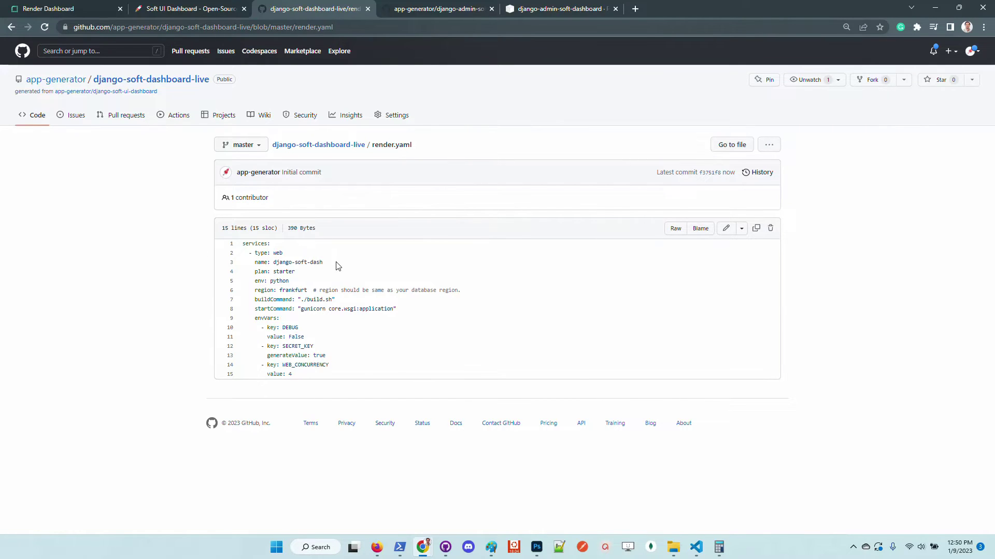
Change the render.yaml service name from django-soft-dash to django-soft-dashboard-live and commit
left_click(725, 229)
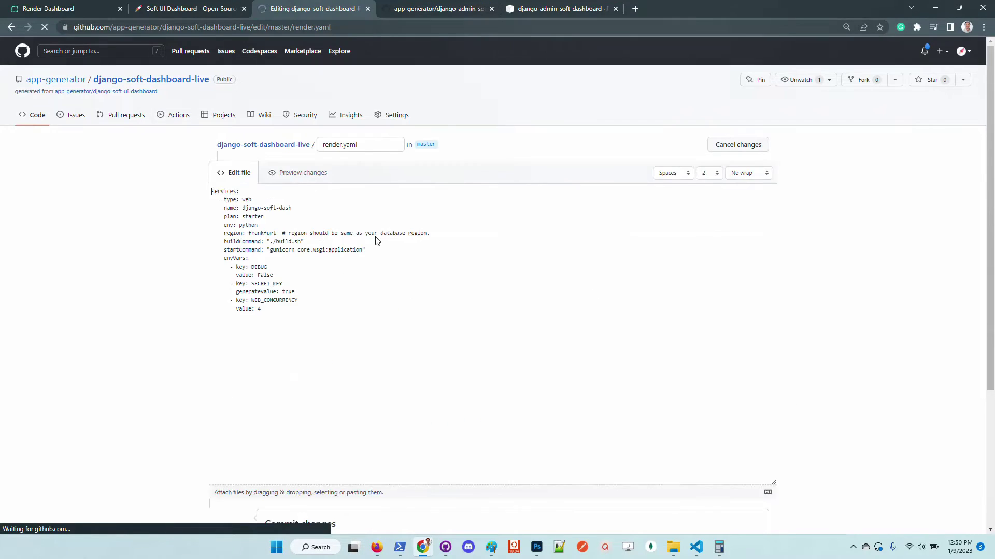
left_click(340, 208)
key("ctrl+shift+Left")
key("ctrl+shift+Left")
key("ctrl+shift+Left")
key("ctrl+shift+Left")
key("ctrl+shift+Left")
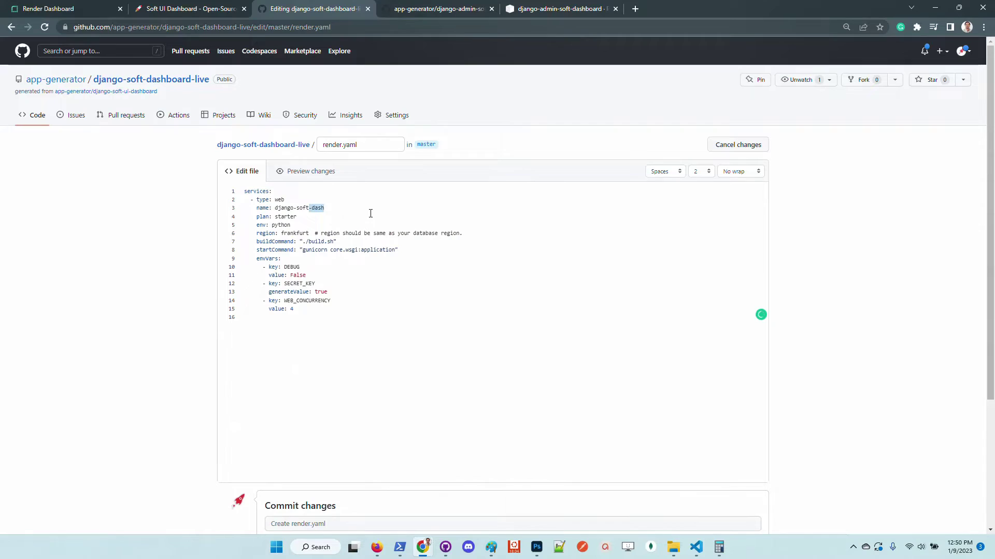
key("ctrl+v")
scroll(138, 324, "down", 3)
left_click(289, 457)
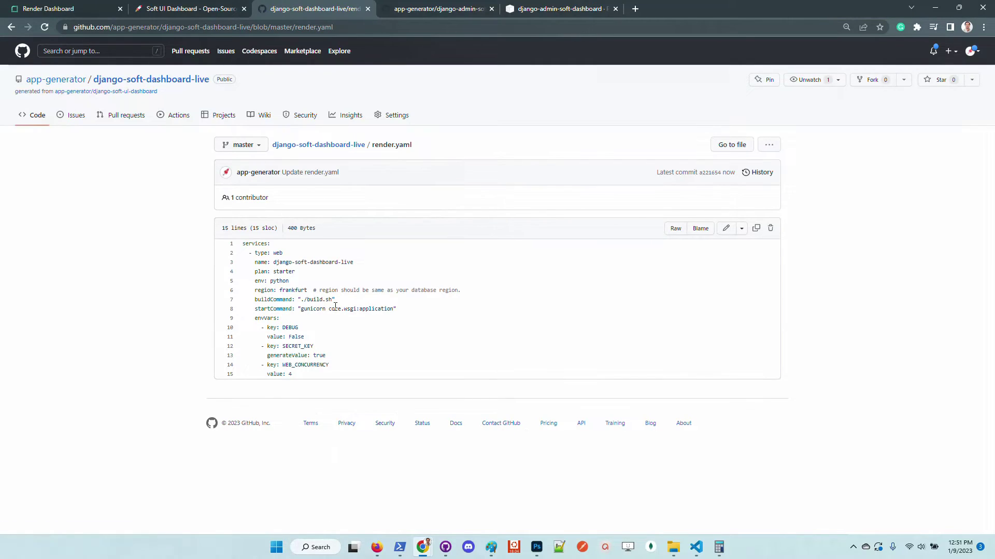
Open render.yaml in a new tab from the repository file listing
left_click(155, 79)
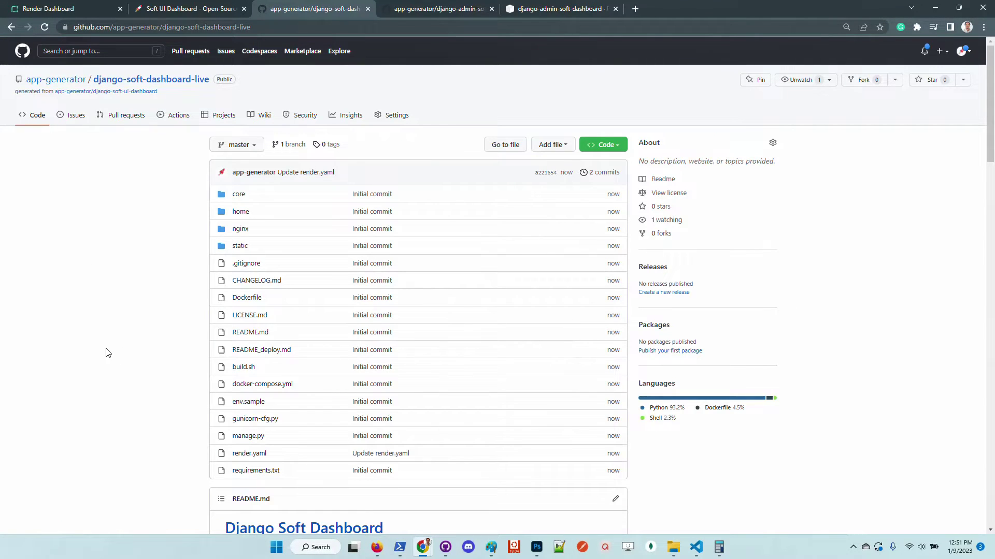
right_click(260, 458)
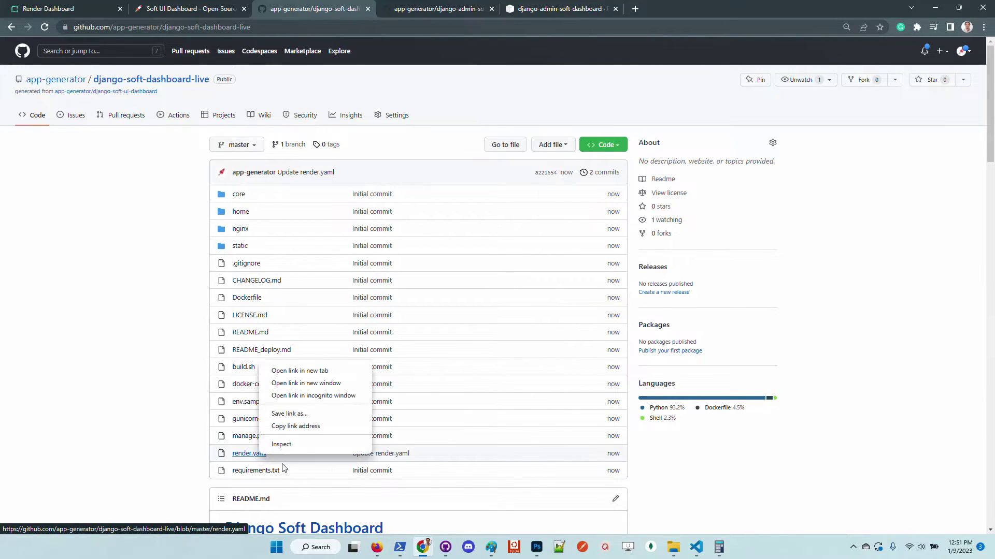
left_click(298, 372)
key("ctrl+Tab")
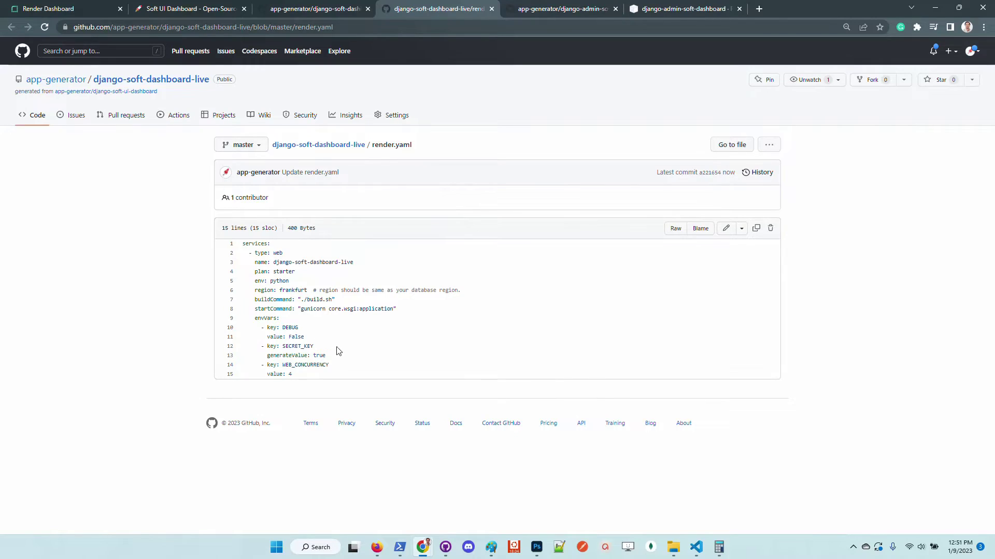
Review the python env, startCommand and core.wsgi:application lines, then reload the repository home page
double_click(284, 282)
left_click_drag(256, 309, 355, 320)
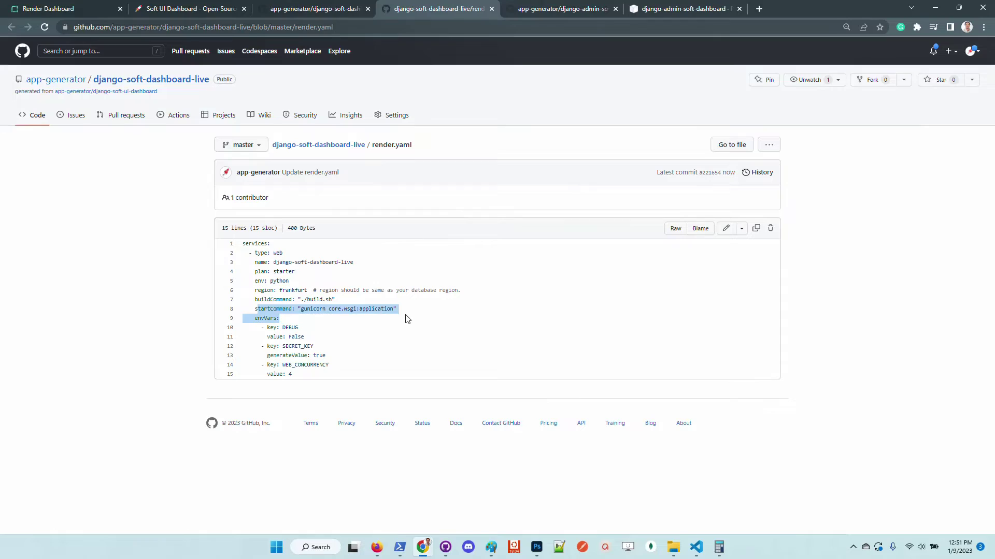
double_click(282, 310)
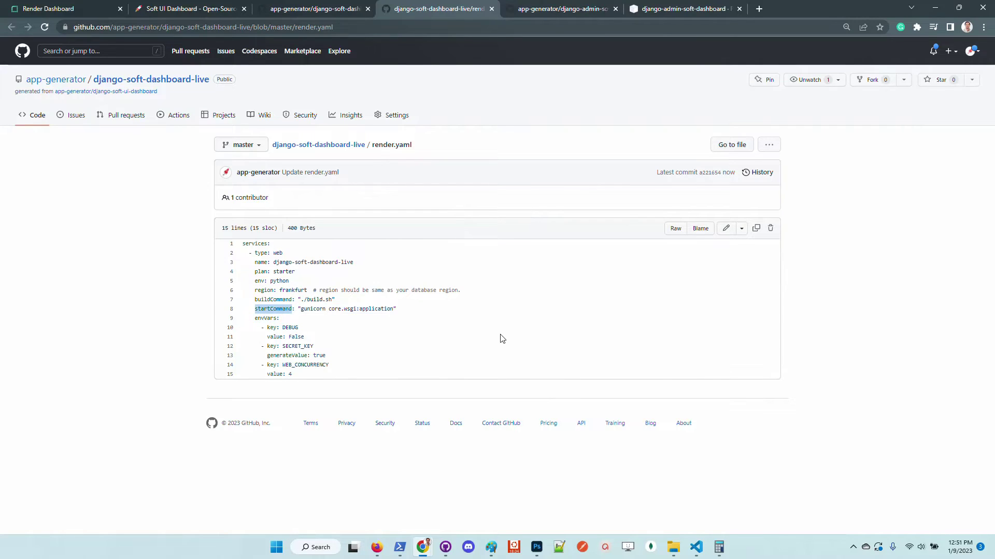
left_click_drag(394, 309, 345, 311)
left_click(408, 323)
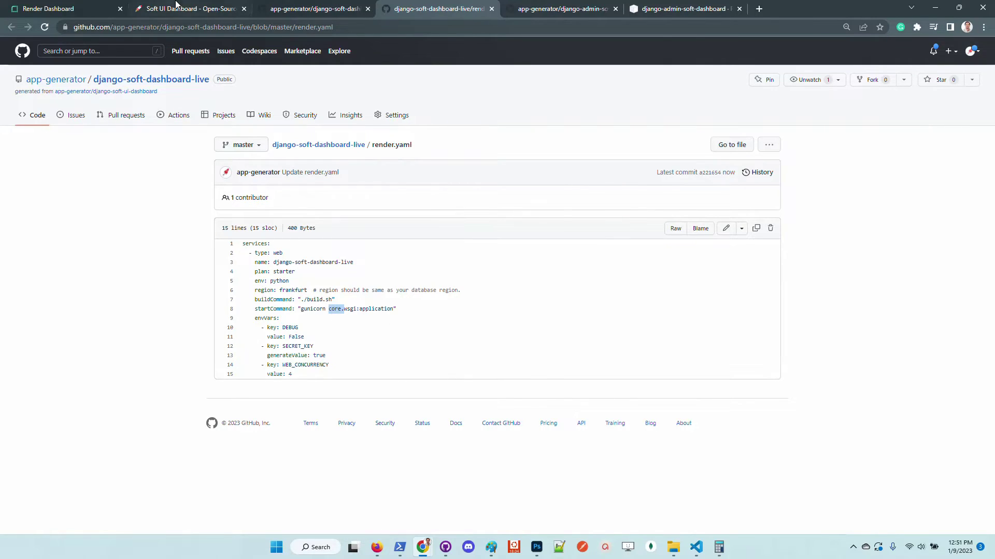
left_click(290, 9)
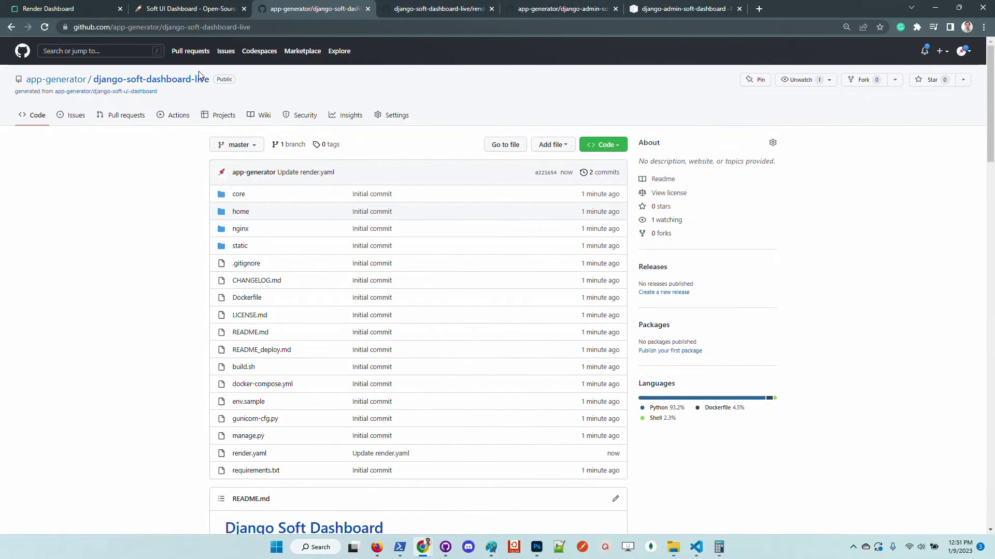
left_click(200, 79)
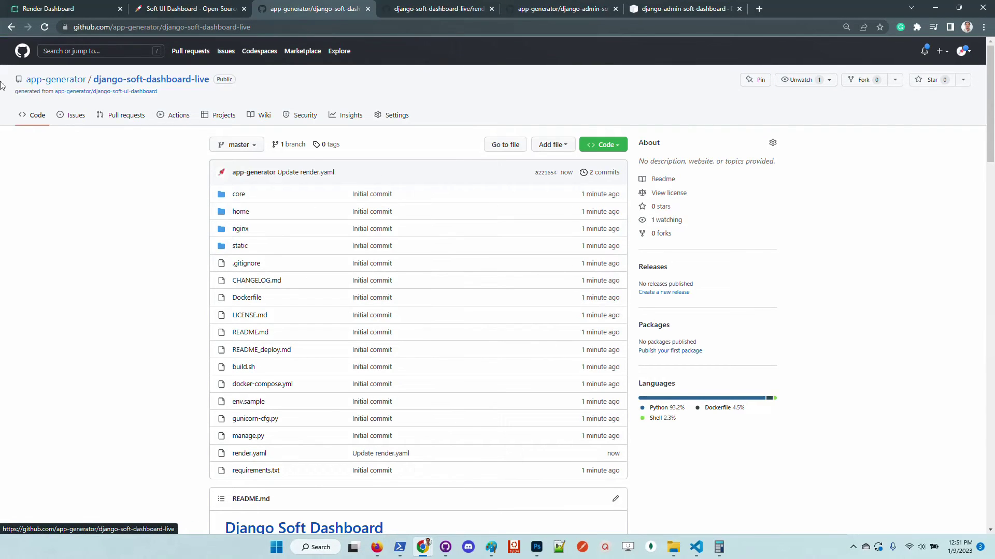
Refresh the Render services list and begin a new web service
left_click(51, 8)
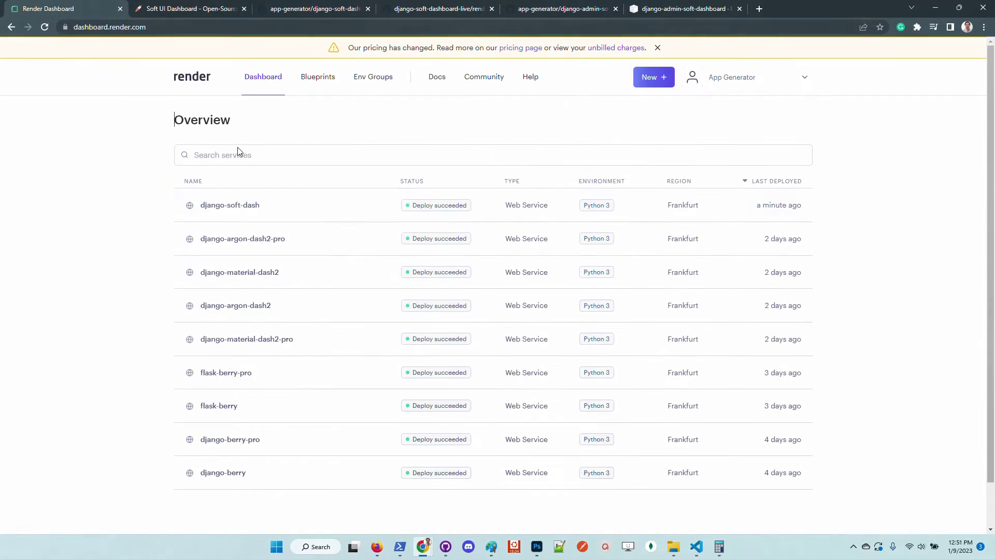
left_click(263, 76)
left_click(652, 77)
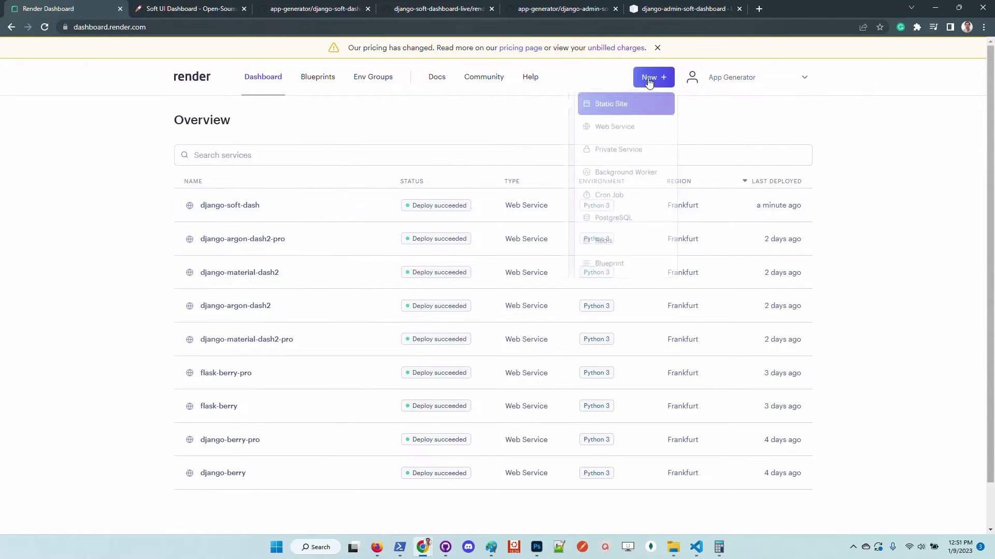
left_click(639, 130)
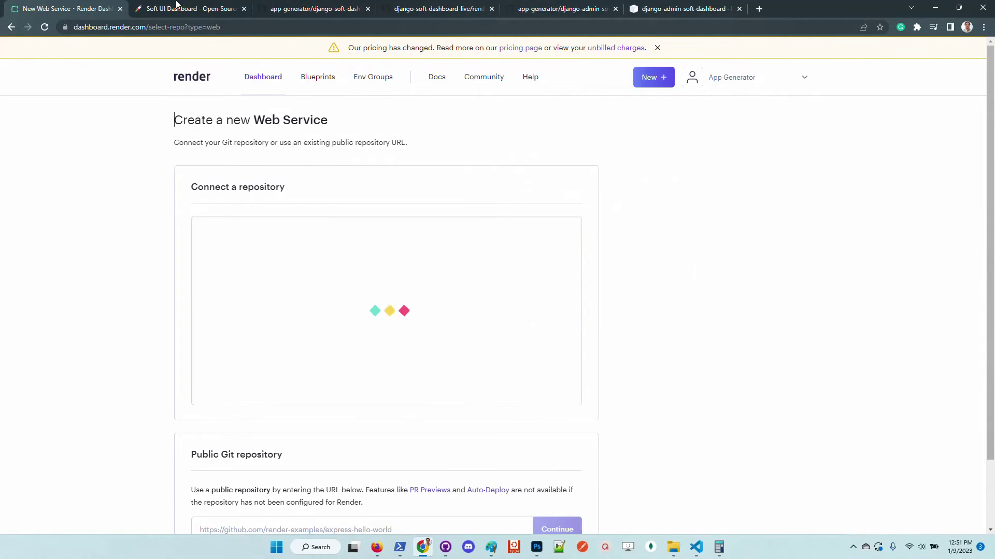
left_click(326, 10)
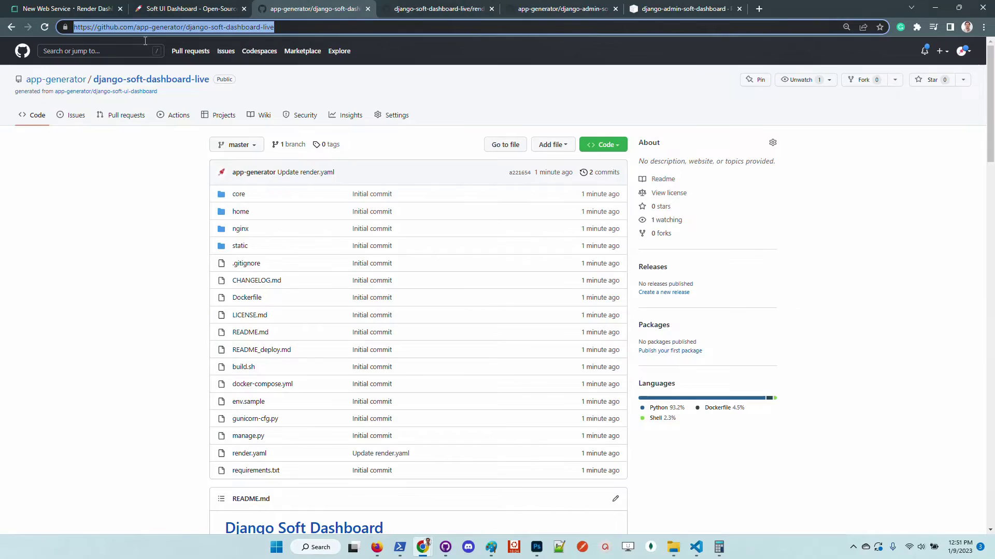
left_click(52, 10)
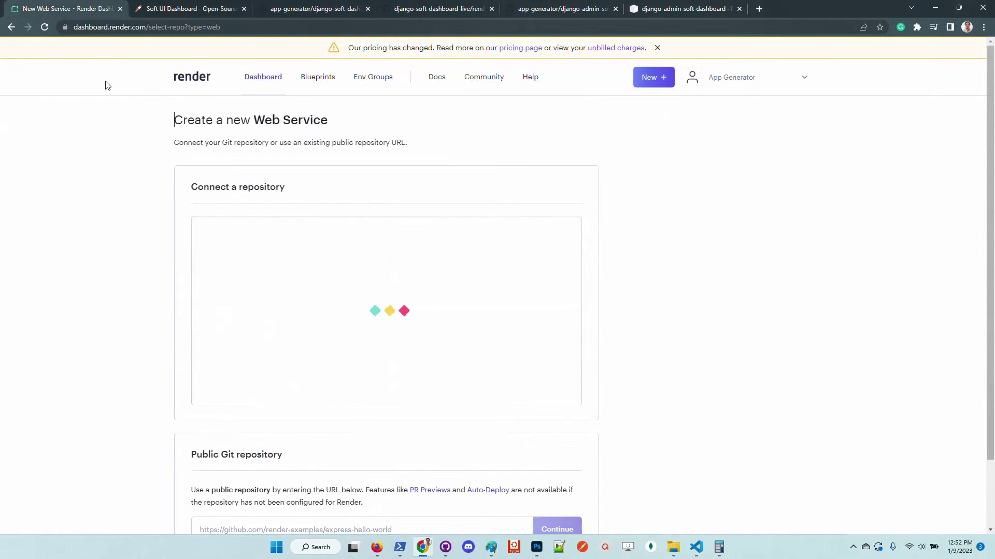
Start a New Blueprint Instance using the django-soft-dashboard-live public GitHub repository URL
left_click(318, 78)
left_click(323, 127)
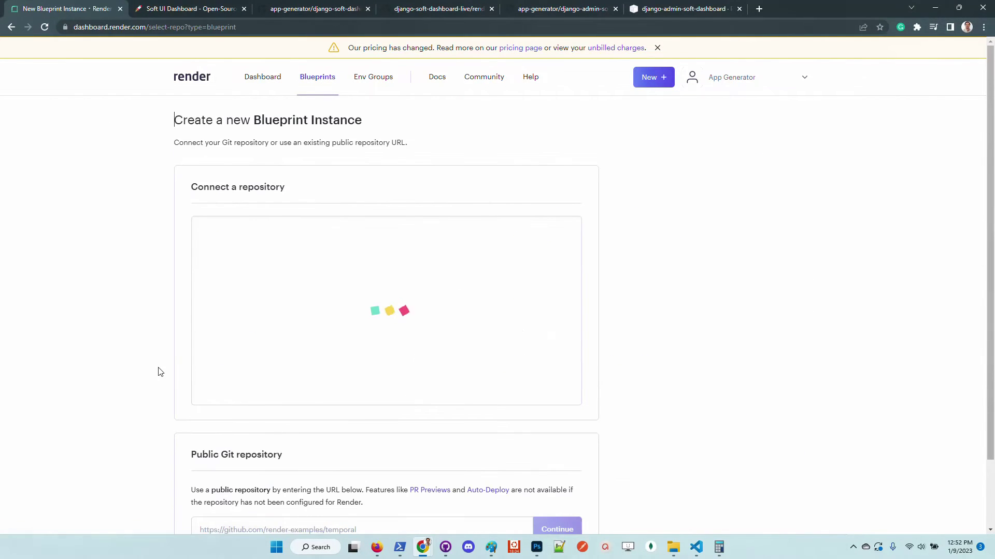
scroll(109, 345, "down", 2)
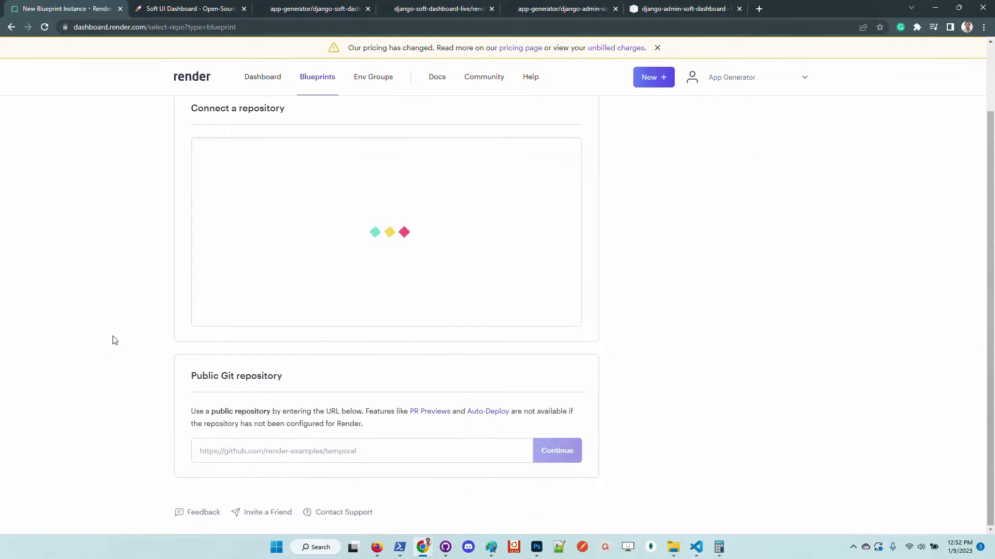
left_click(308, 9)
left_click(309, 28)
key("ctrl+c")
left_click(295, 454)
key("ctrl+v")
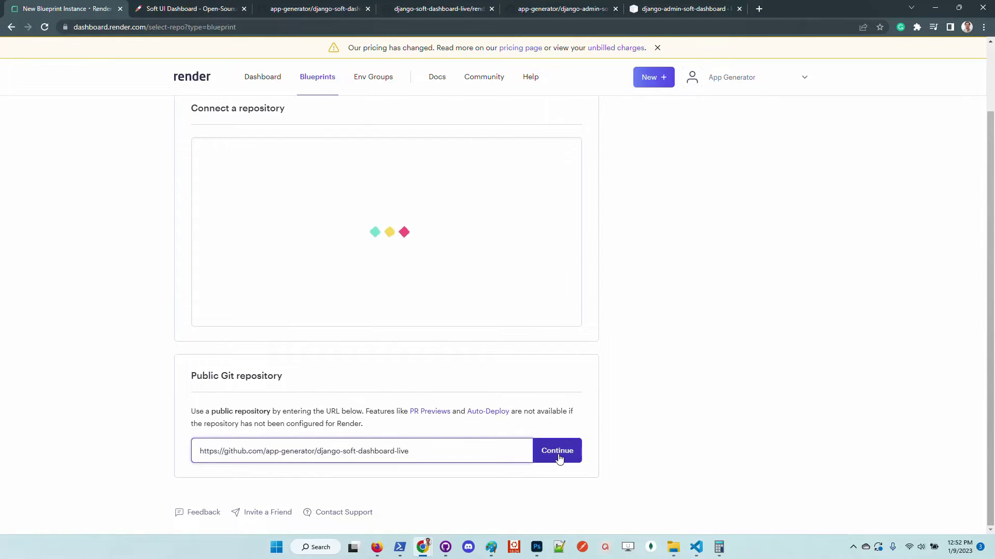
left_click(559, 458)
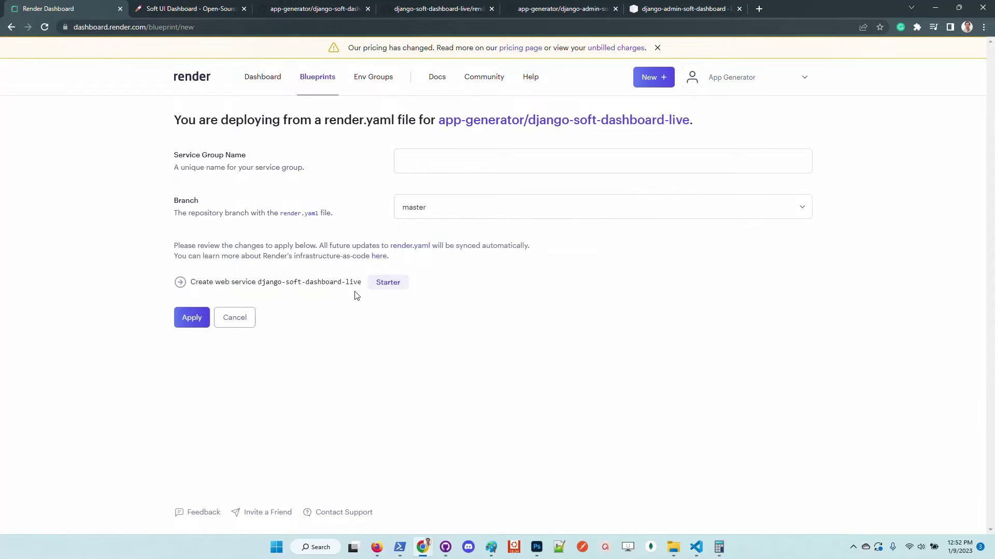
Enter django-soft-dashboard-live as Service Group Name, apply the blueprint, and open the new service
left_click_drag(363, 284, 262, 284)
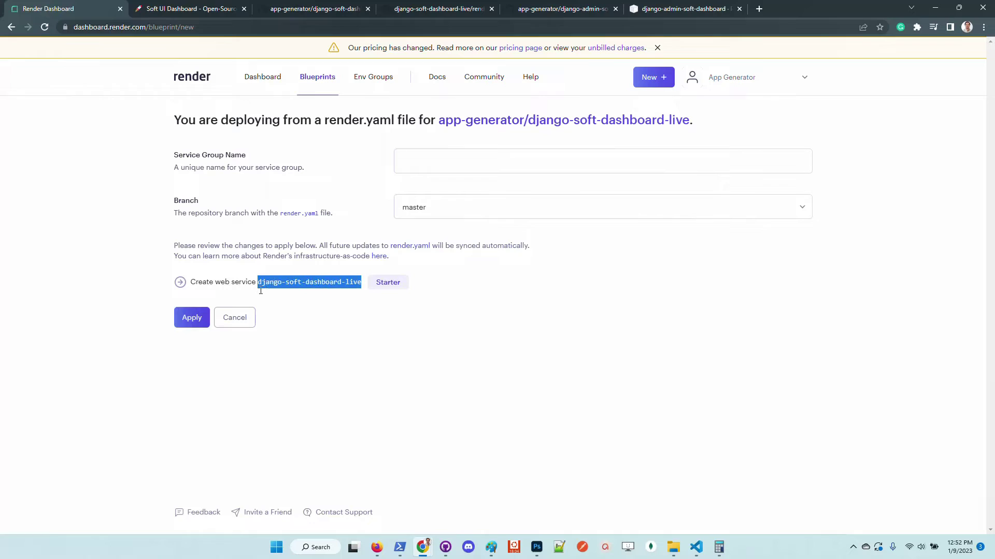
left_click(423, 162)
type("django-soft-dashboard-live")
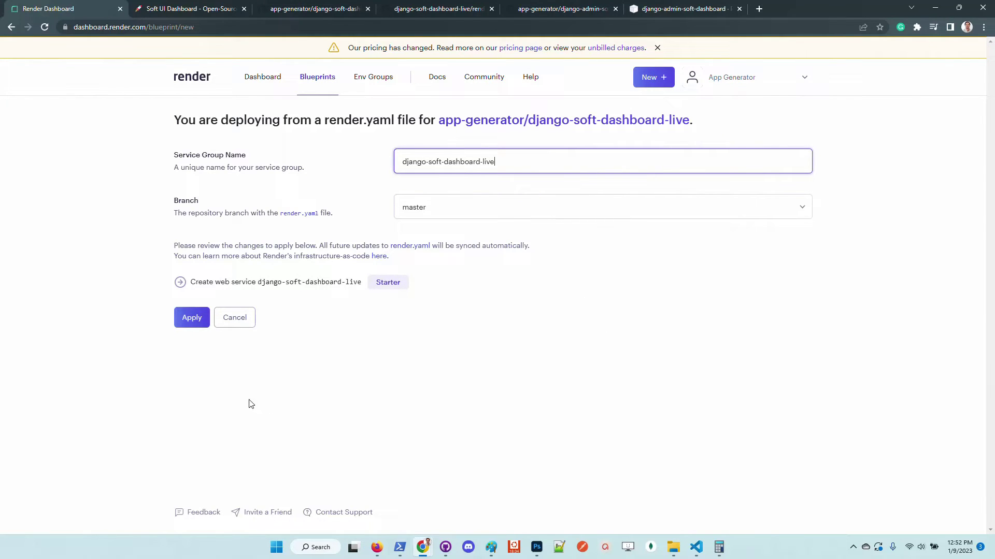
left_click(191, 322)
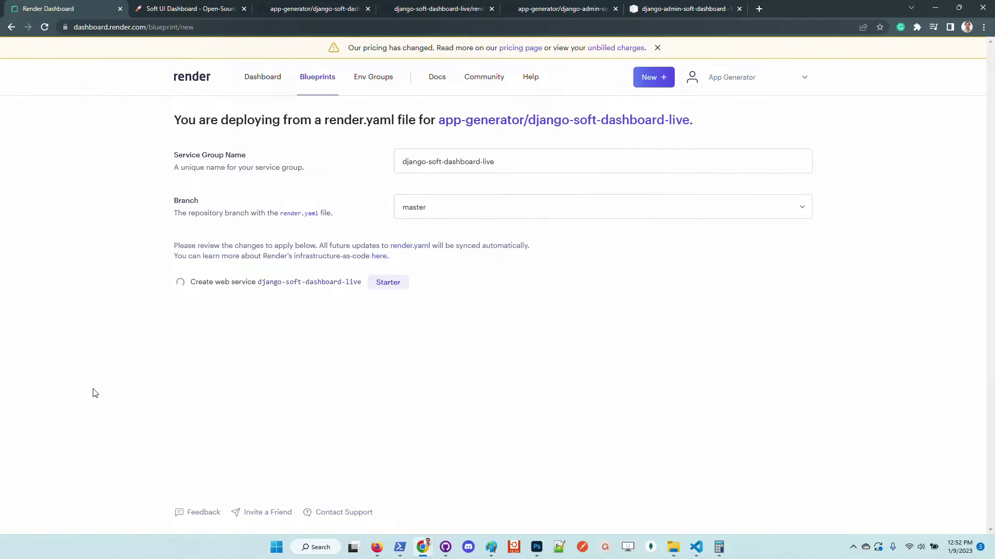
left_click(279, 283)
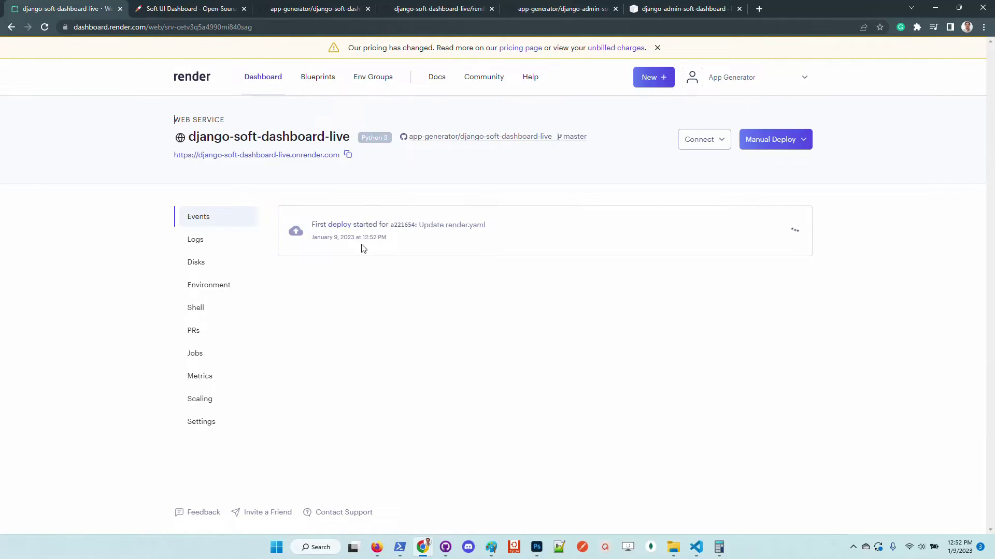
Open the first deploy's details and logs from the Events list
left_click(342, 236)
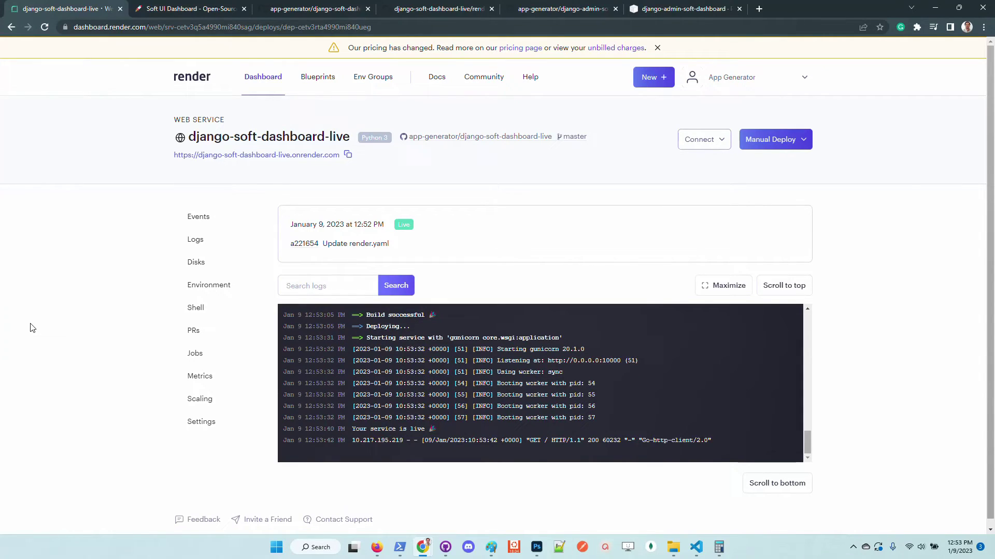
left_click(347, 155)
left_click(388, 552)
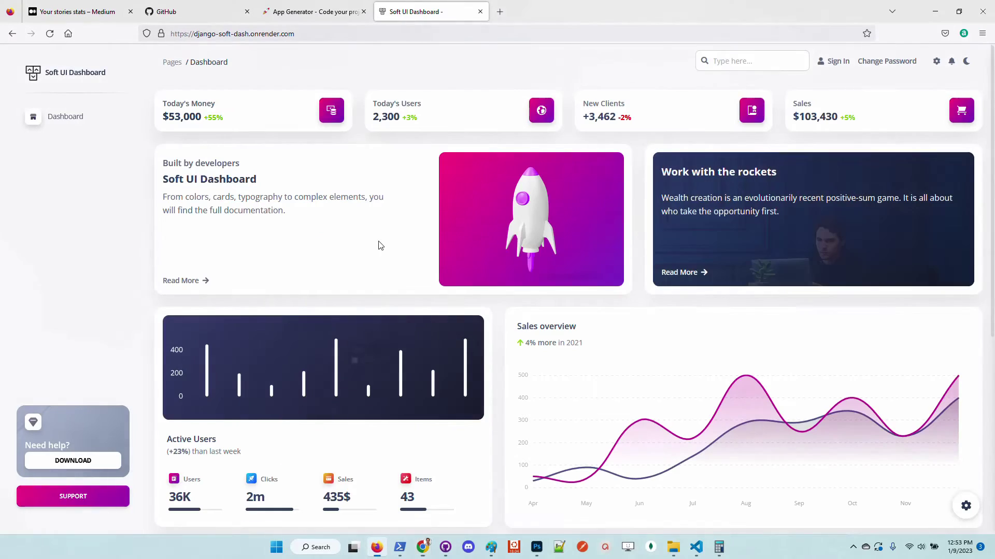
left_click(480, 12)
left_click(306, 12)
left_click(382, 11)
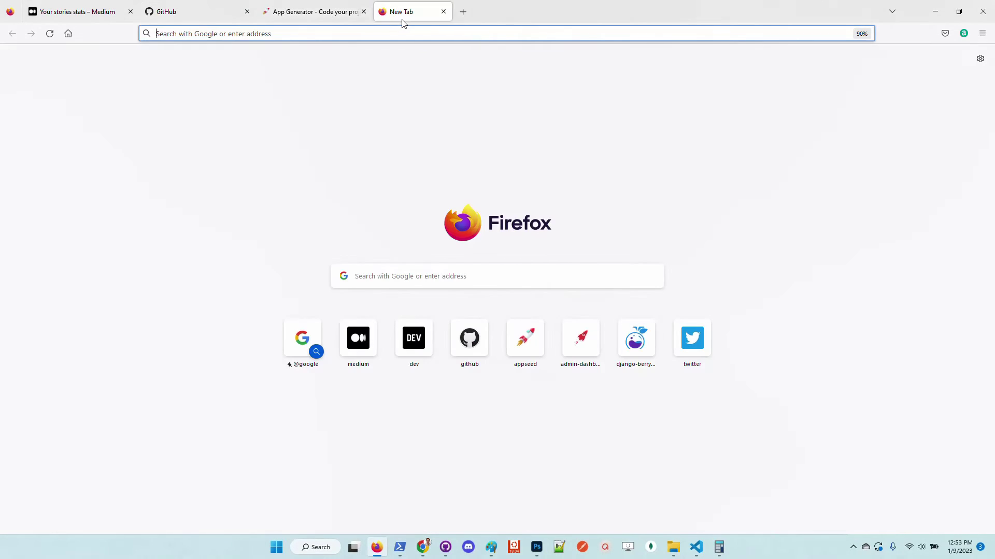
key("ctrl+v")
key("Return")
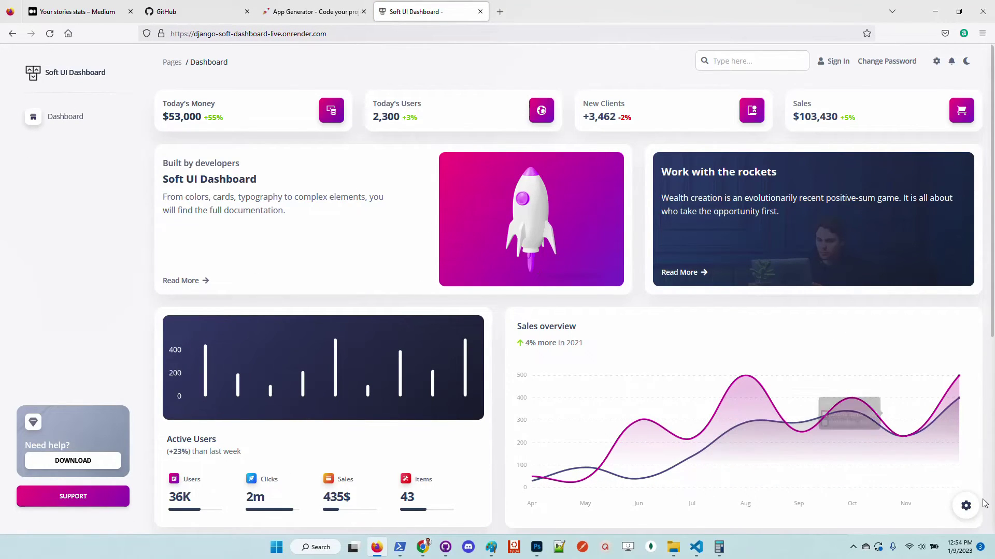
left_click(966, 507)
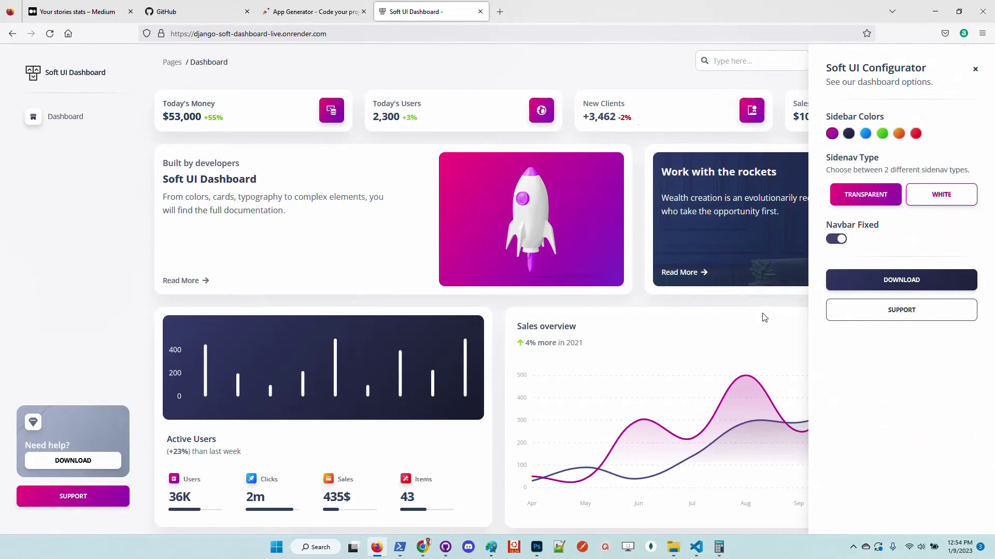
left_click(820, 299)
left_click(966, 62)
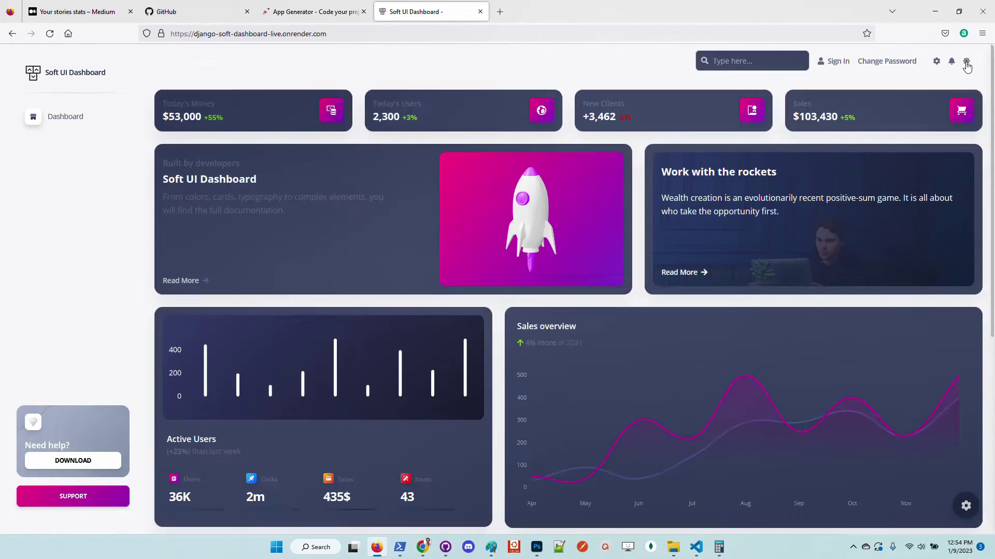
left_click(966, 62)
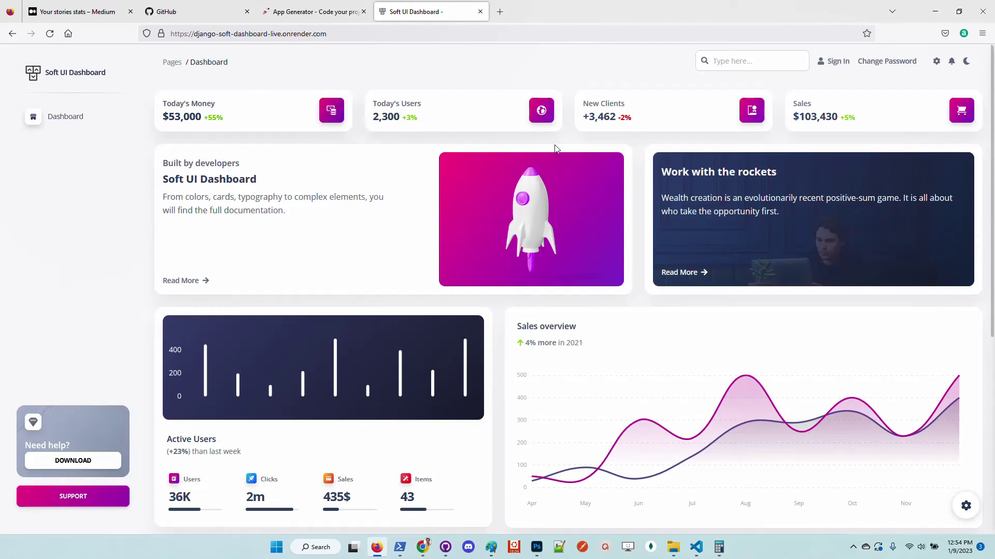
left_click(967, 62)
left_click(967, 62)
Open the registration form and enter username test and a test email address
left_click(836, 62)
left_click(383, 358)
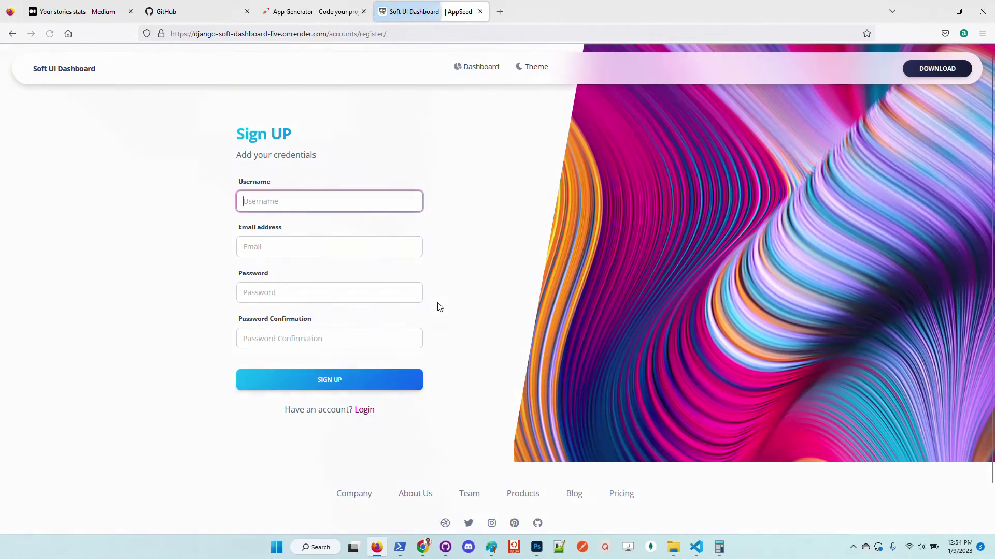
type("test")
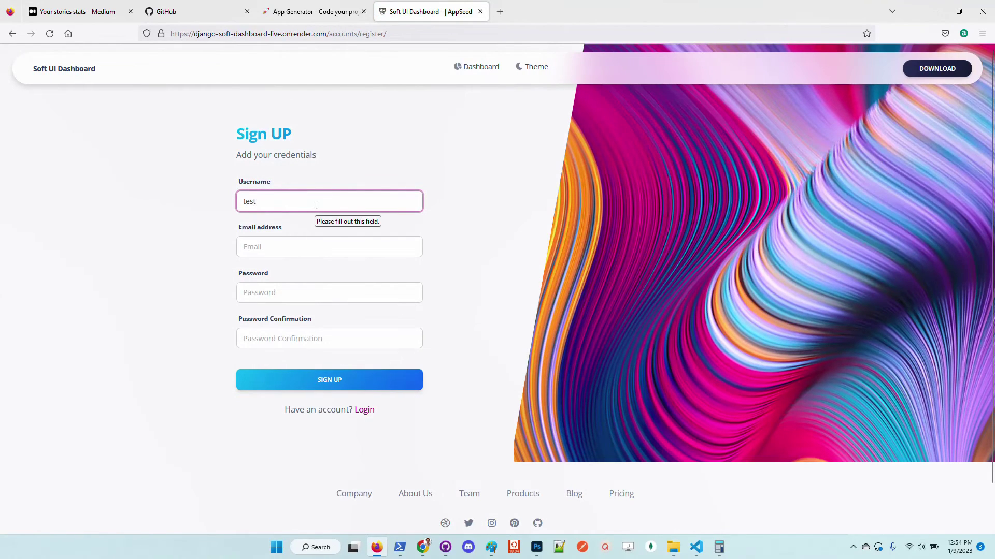
key("Tab")
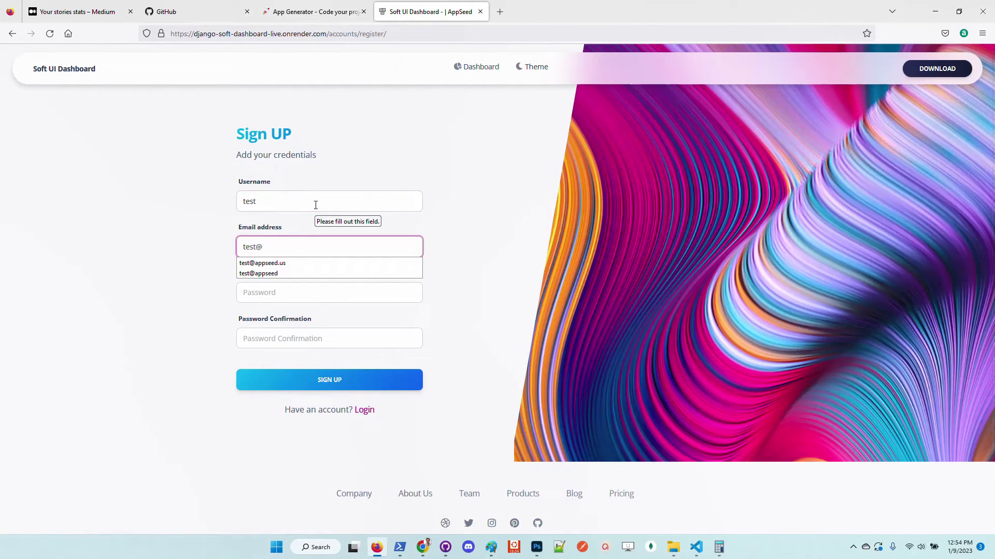
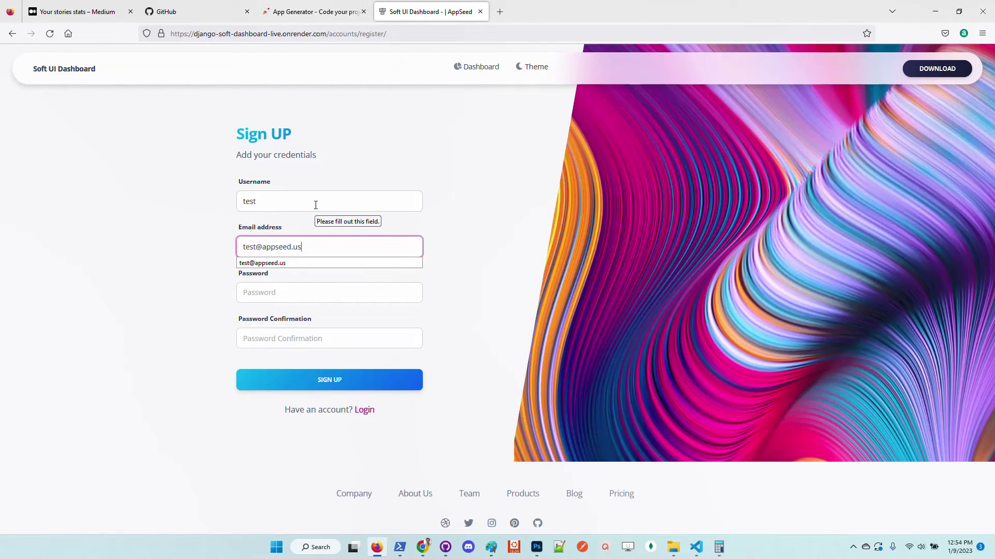
left_click(316, 205)
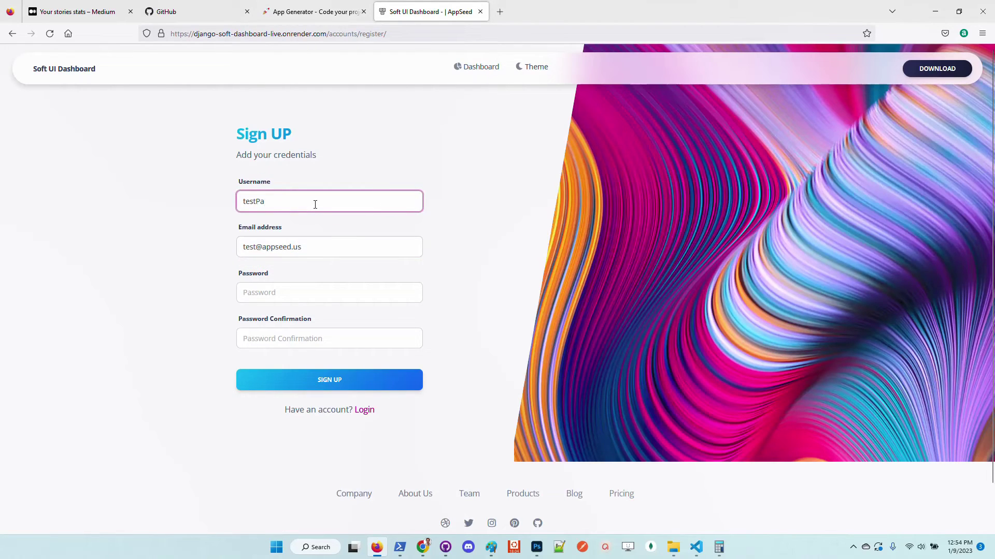
key("shift+Left")
key("shift+Left")
key("shift+Left")
key("shift+Left")
key("shift+Left")
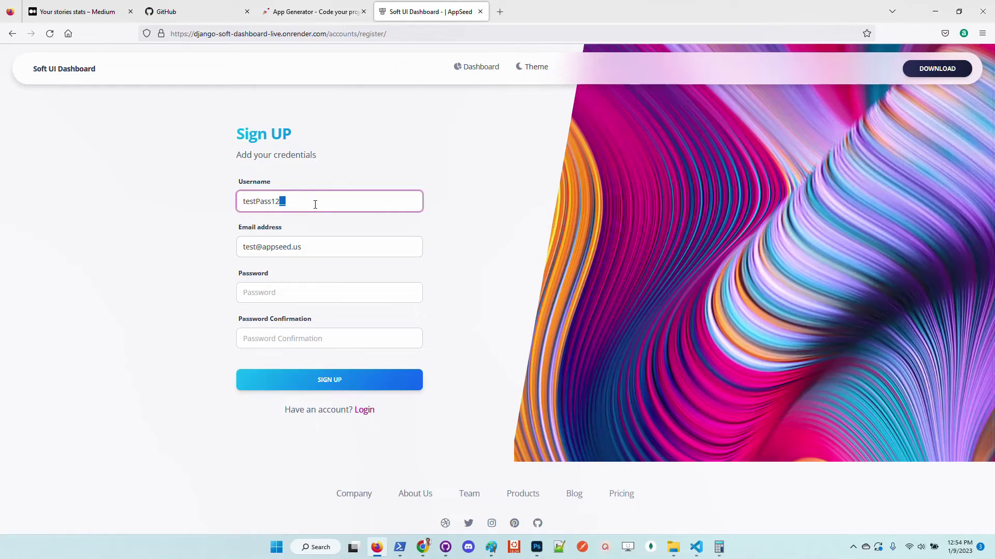
key("BackSpace")
Enter and confirm the account password, sign up, and let the browser save the login
left_click(305, 296)
key("ctrl+v")
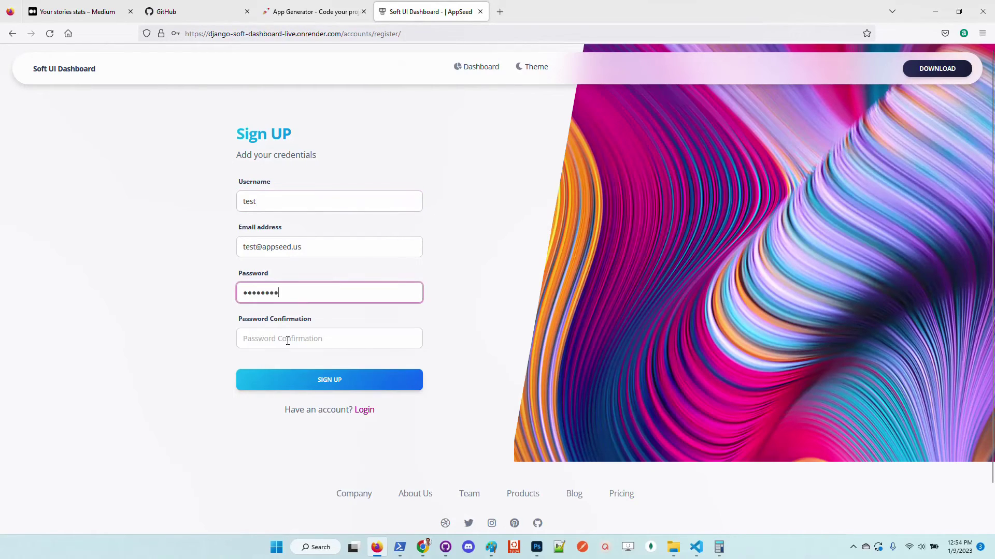
left_click(289, 337)
key("ctrl+v")
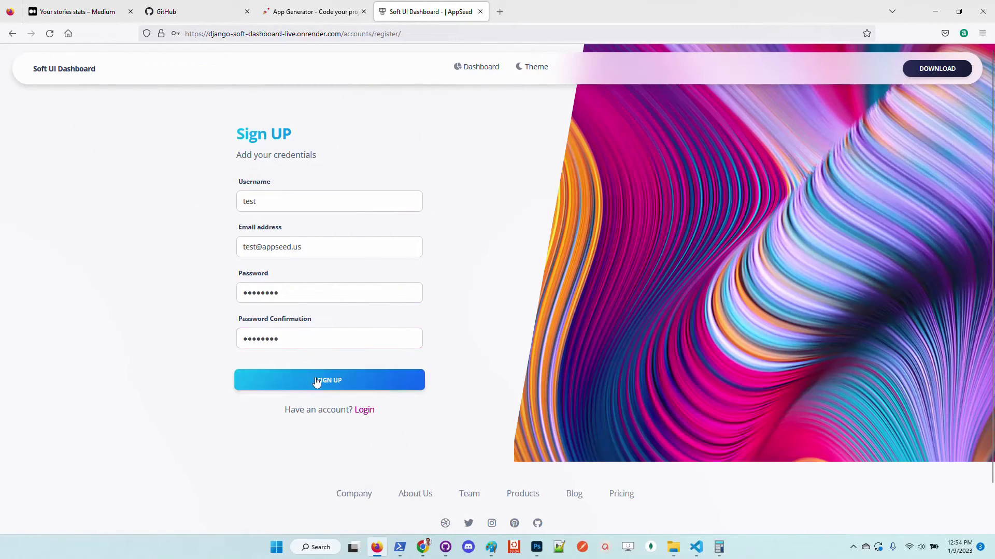
left_click(315, 381)
left_click(272, 164)
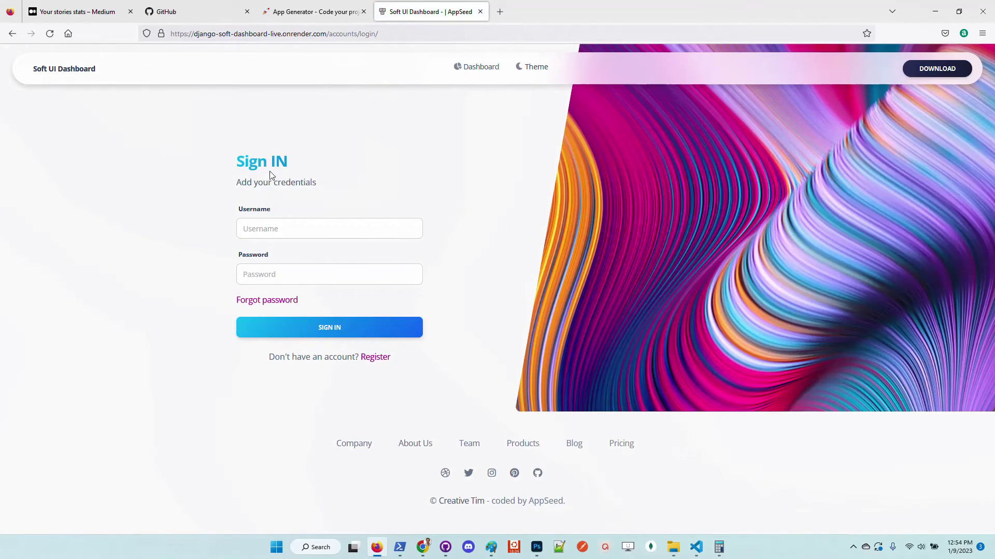
Fill the sign-in form with username test and the saved password
left_click(291, 232)
type("test")
key("Tab")
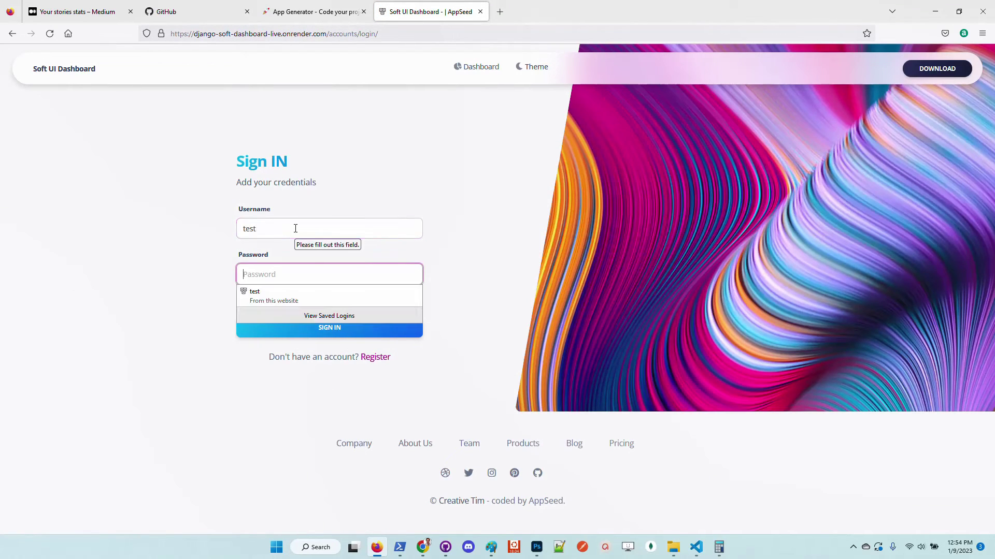
key("ctrl+v")
Sign in and visit the Tables, Billing and Virtual Reality pages
left_click(330, 332)
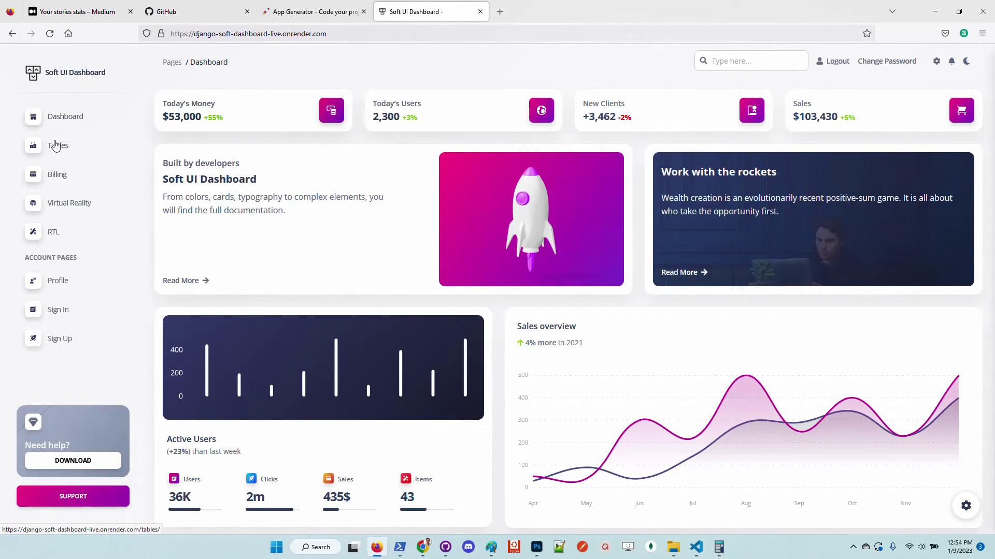
left_click(67, 152)
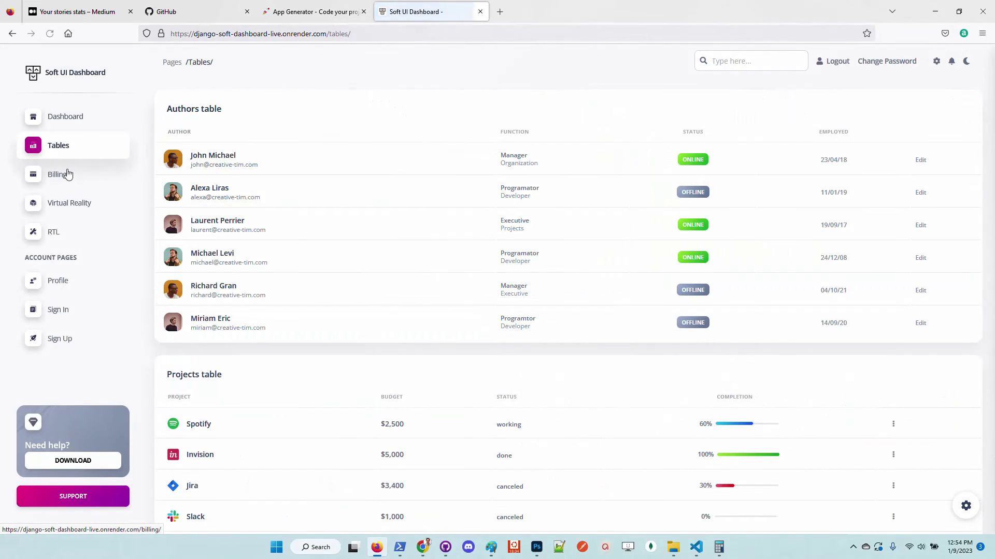
left_click(67, 179)
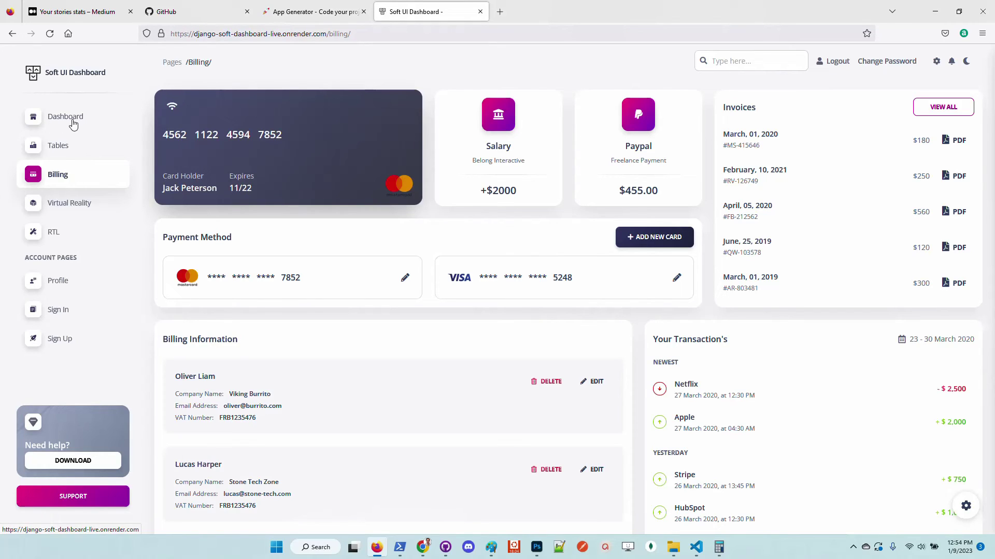
left_click(57, 146)
left_click(64, 179)
left_click(72, 203)
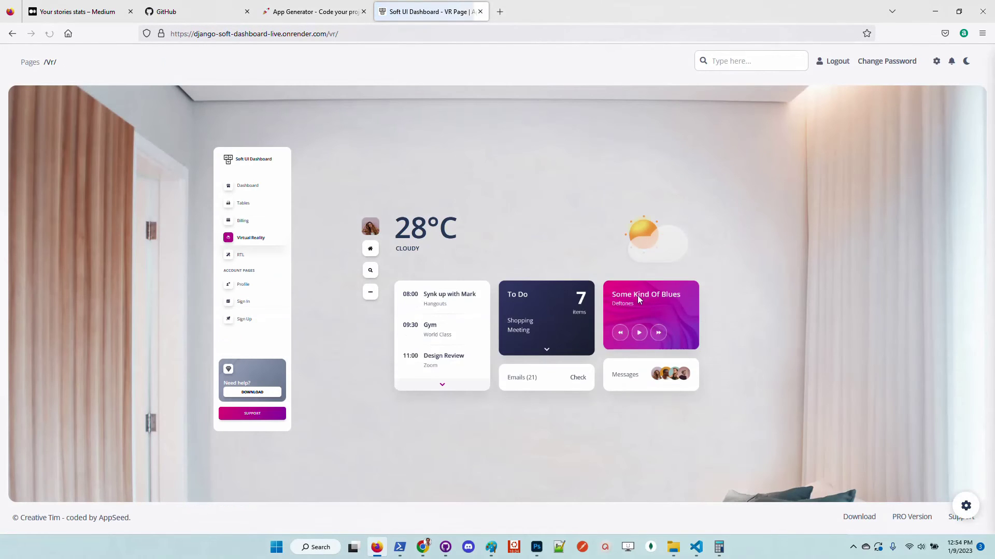
Return to Billing, view the Profile page, and open AppSeed's product page via DOWNLOAD
key("alt+Left")
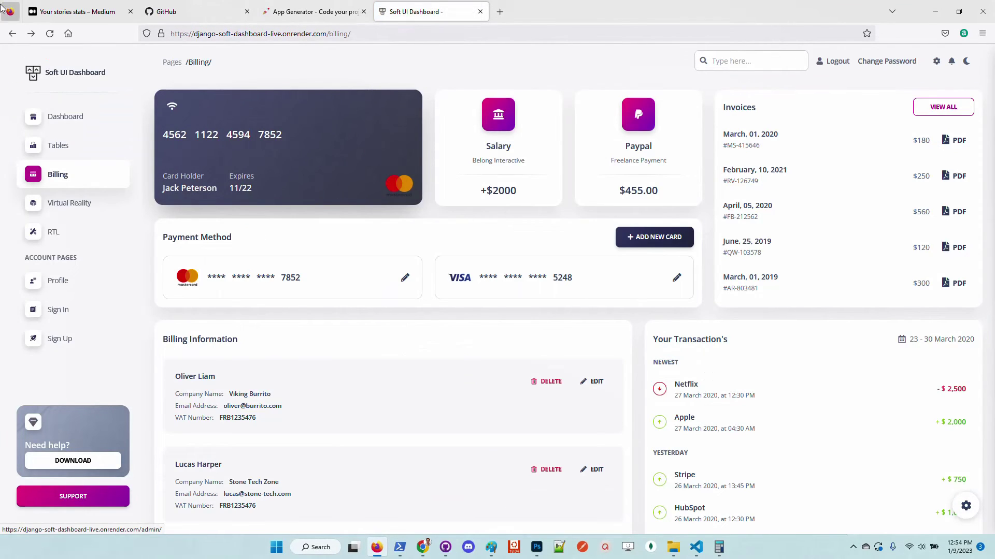
left_click(67, 290)
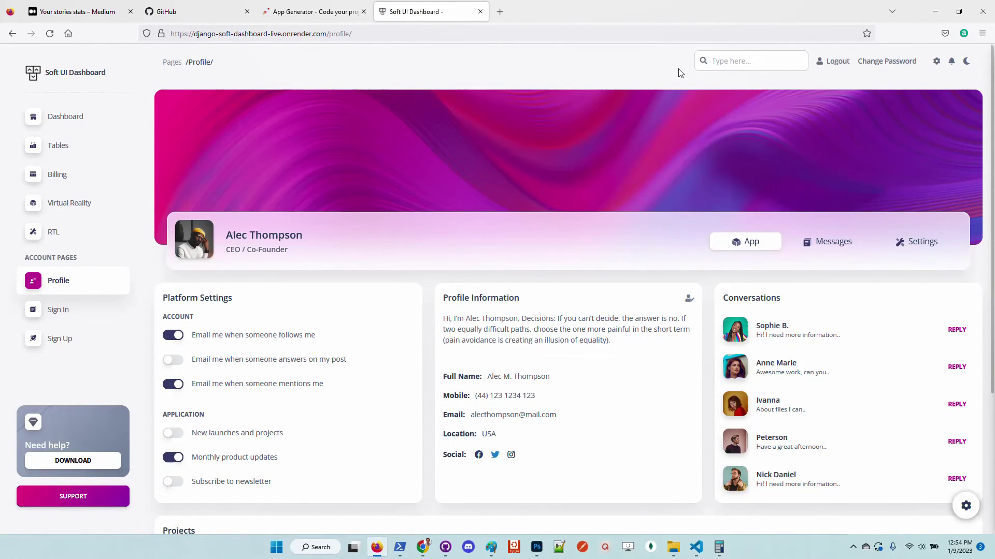
left_click(82, 462)
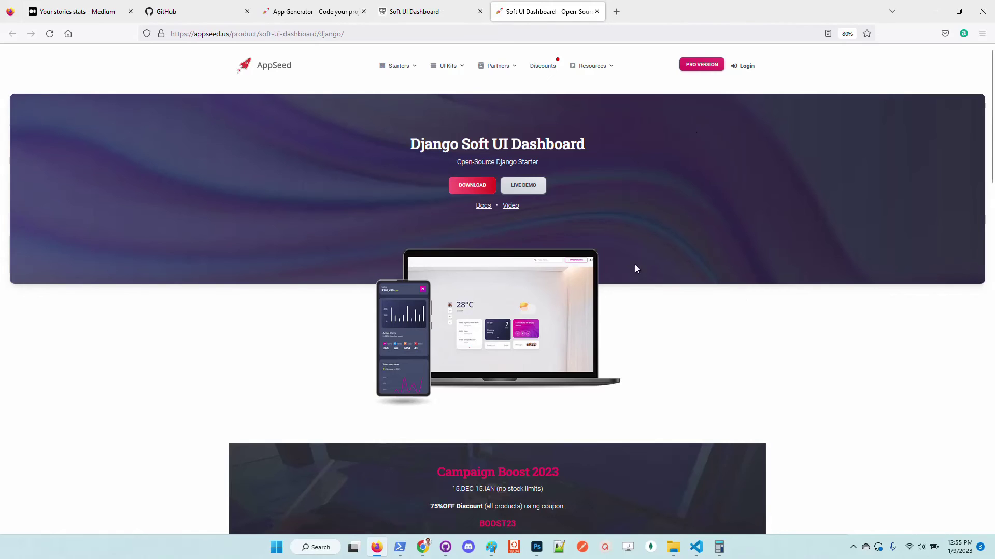
Go from the AppSeed homepage to the Support page, zoom to 90%, and highlight the support e-mail address
left_click(275, 70)
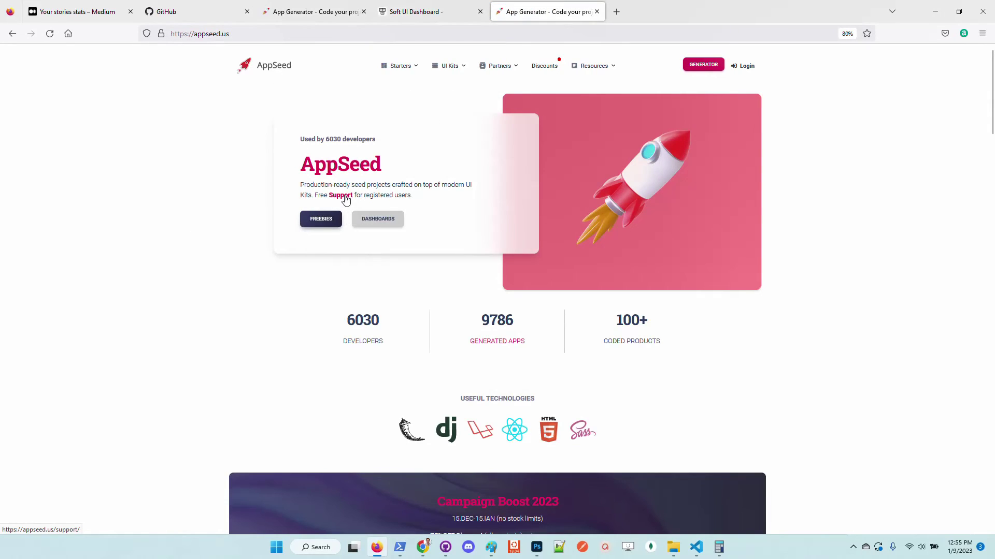
left_click(345, 200)
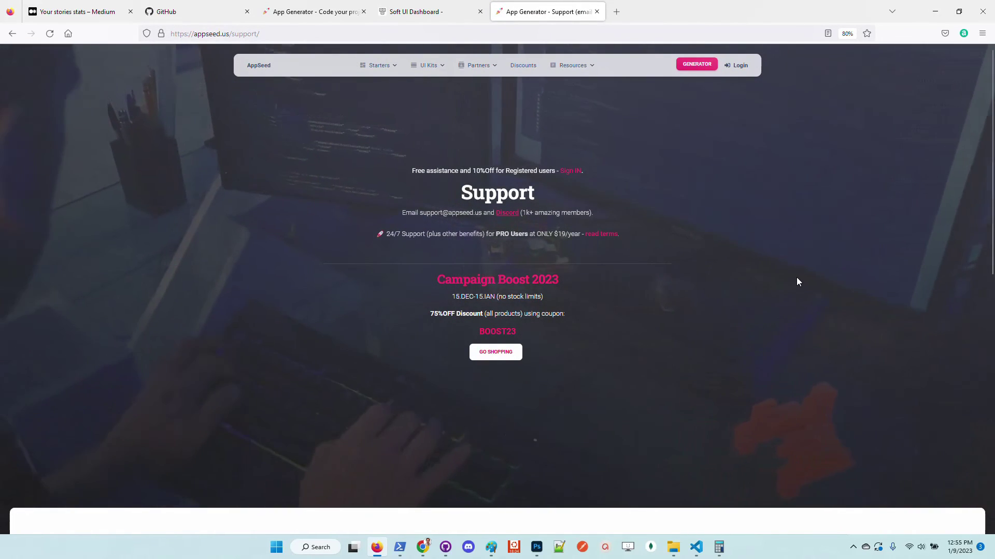
key("ctrl+plus")
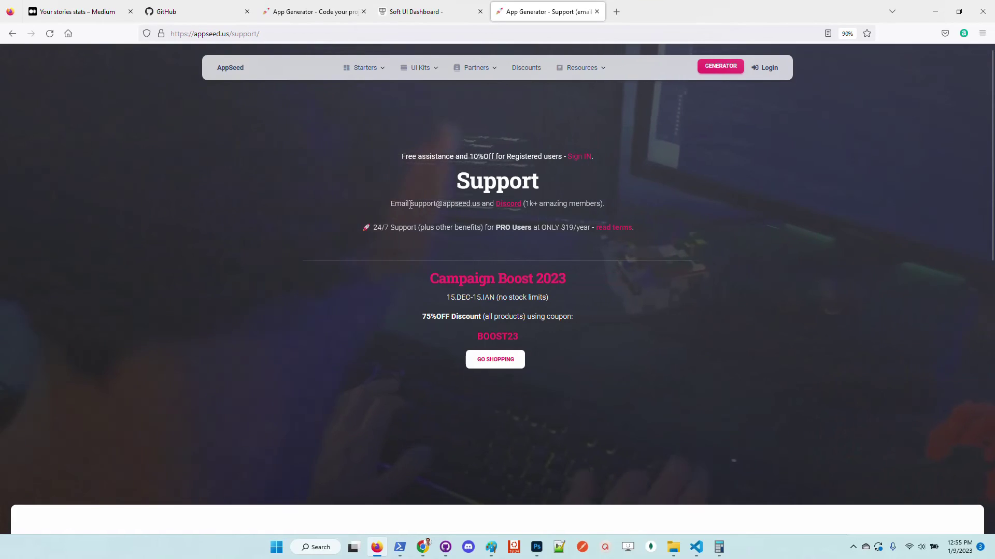
left_click_drag(410, 203, 477, 204)
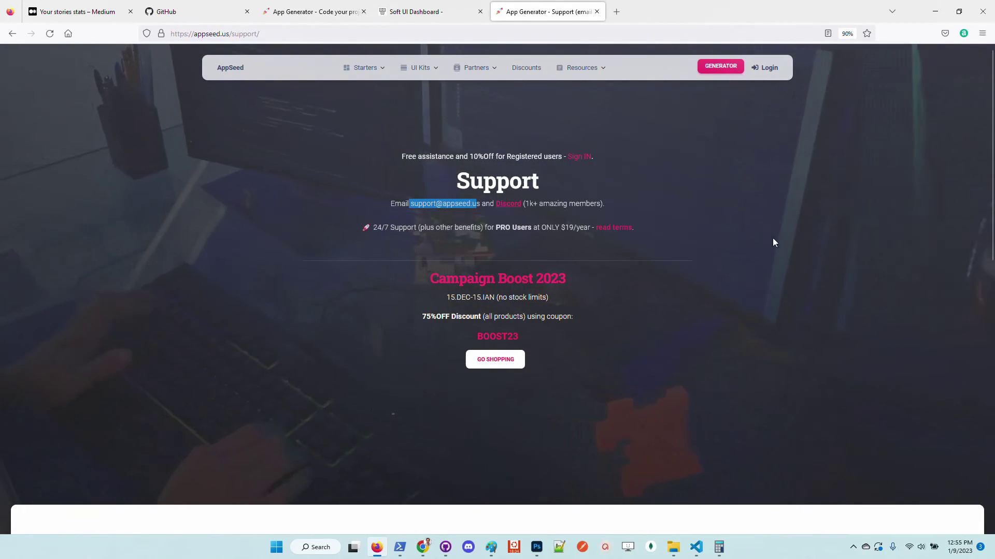
left_click(811, 280)
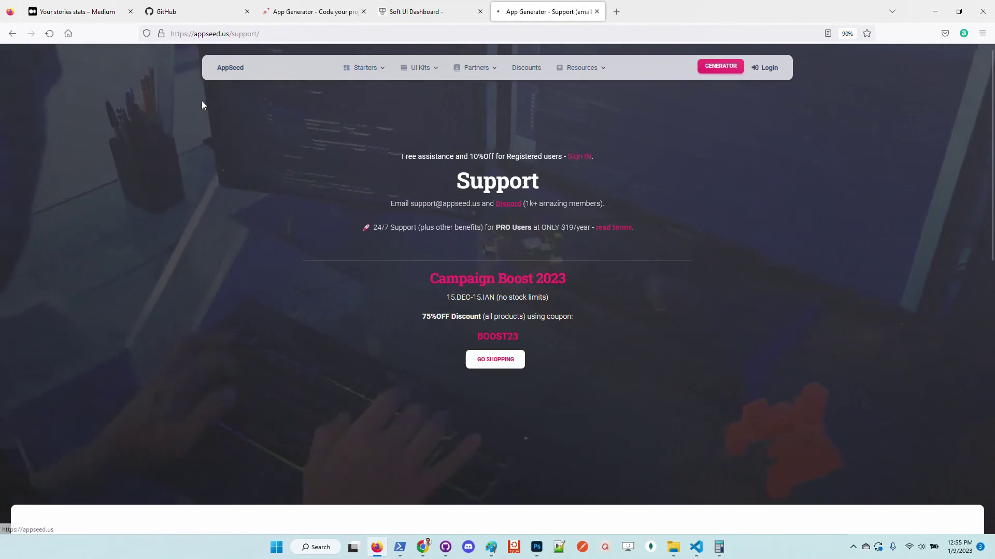
Navigate back to the appseed.us homepage listing developers, generated apps and coded products
key("alt+Left")
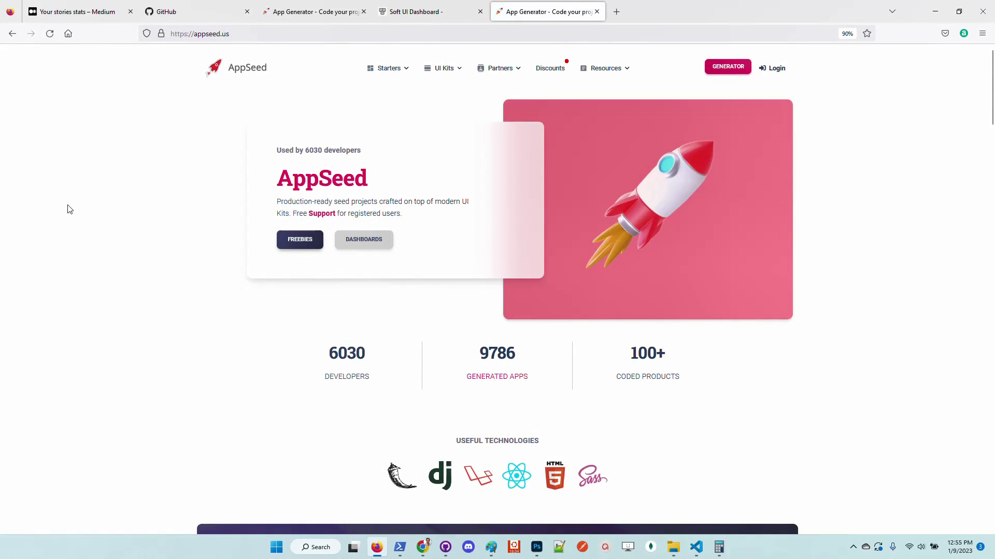